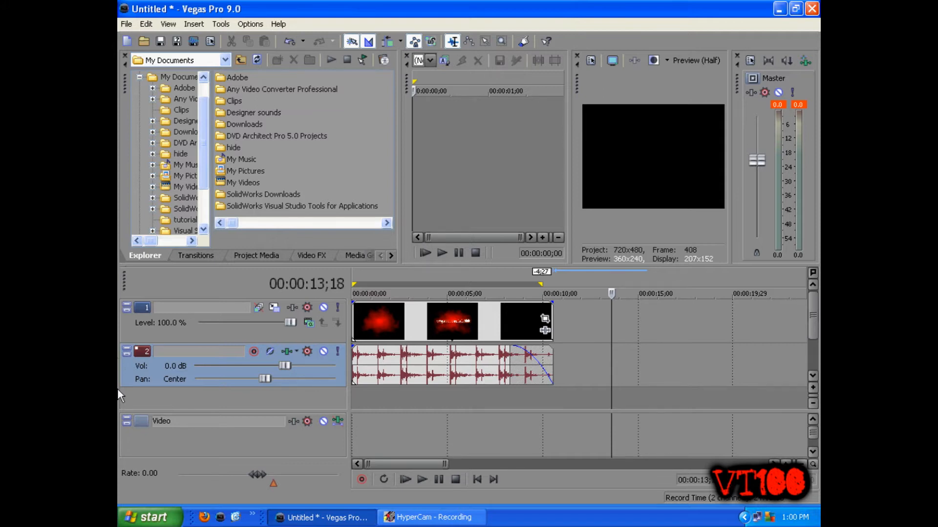
# Step: Play the existing project from the start and stop playback to preview the effect
pyautogui.click(404, 479)
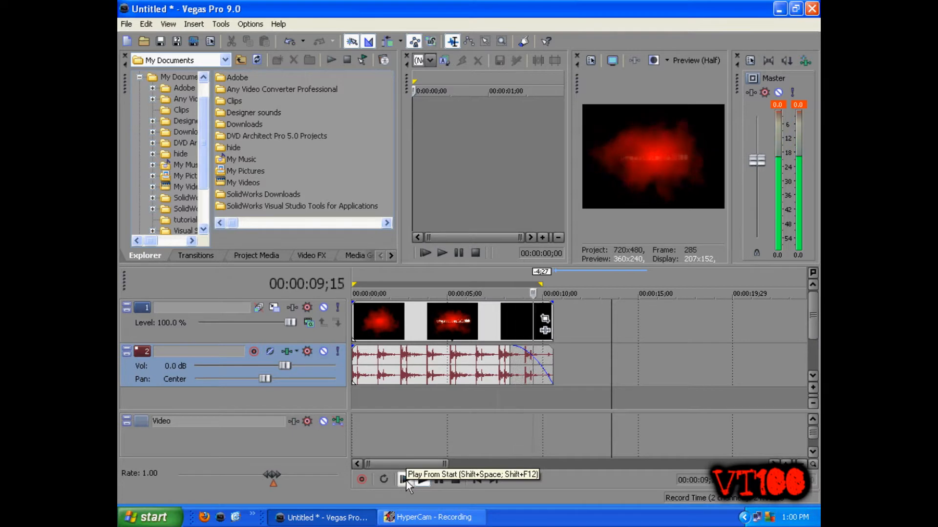
pyautogui.click(439, 479)
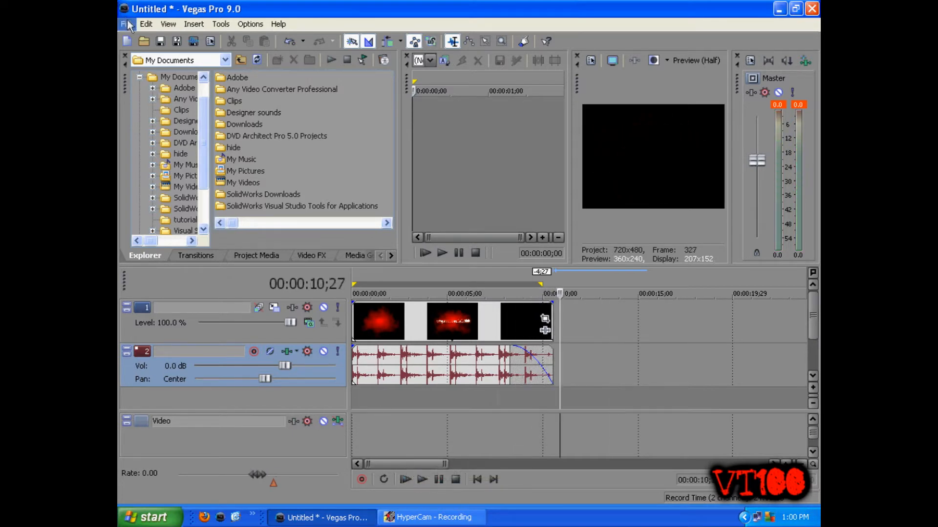
# Step: Start a new empty project without saving the current one
pyautogui.click(127, 42)
pyautogui.click(465, 207)
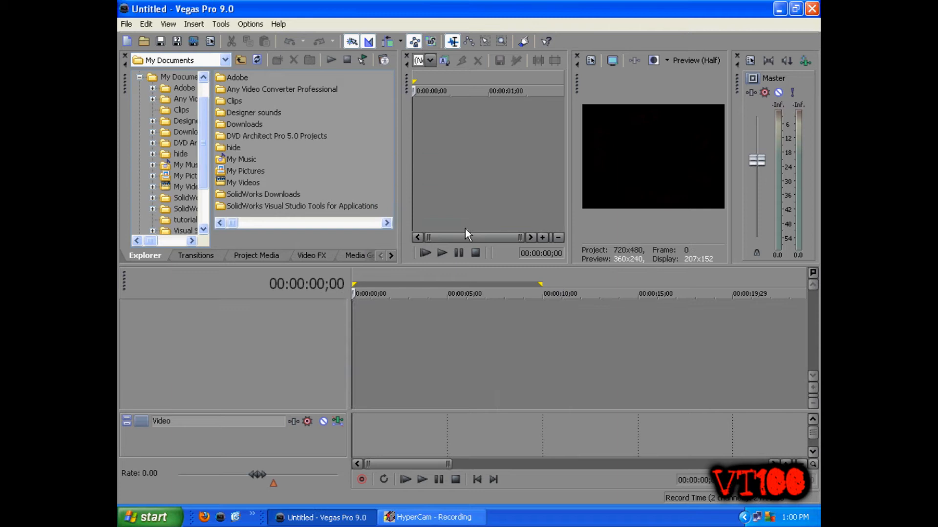
# Step: Add the Color Gradient generator's Sunburst preset to the timeline as a video event and close its generator window
pyautogui.click(345, 255)
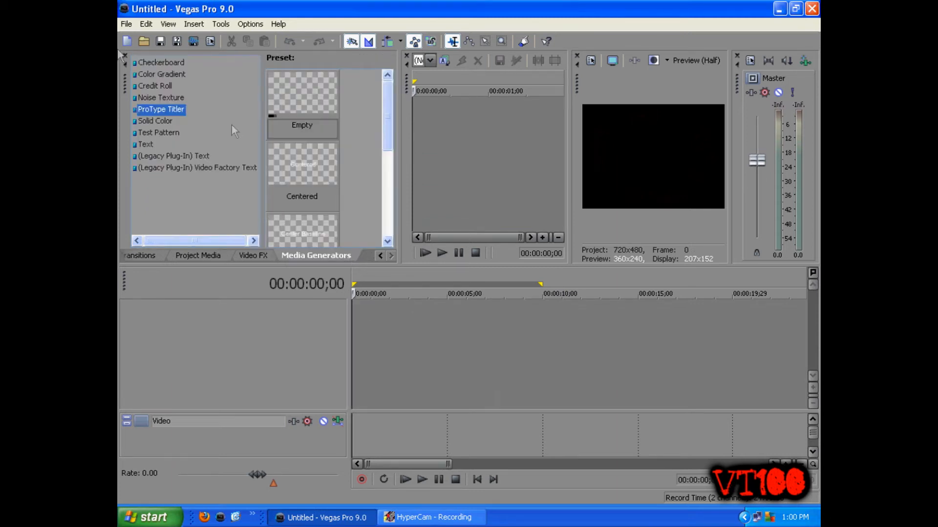
pyautogui.click(153, 76)
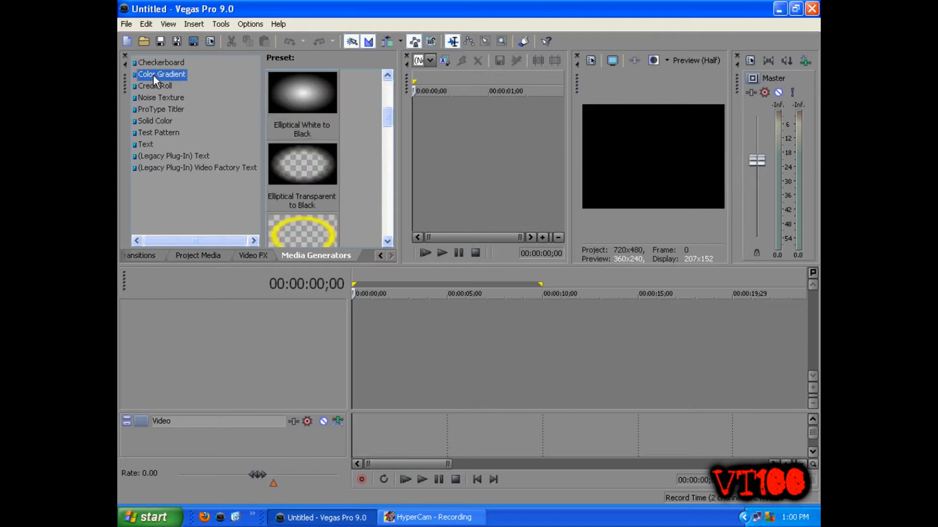
pyautogui.moveTo(387, 118); pyautogui.dragTo(383, 198)
pyautogui.click(288, 171)
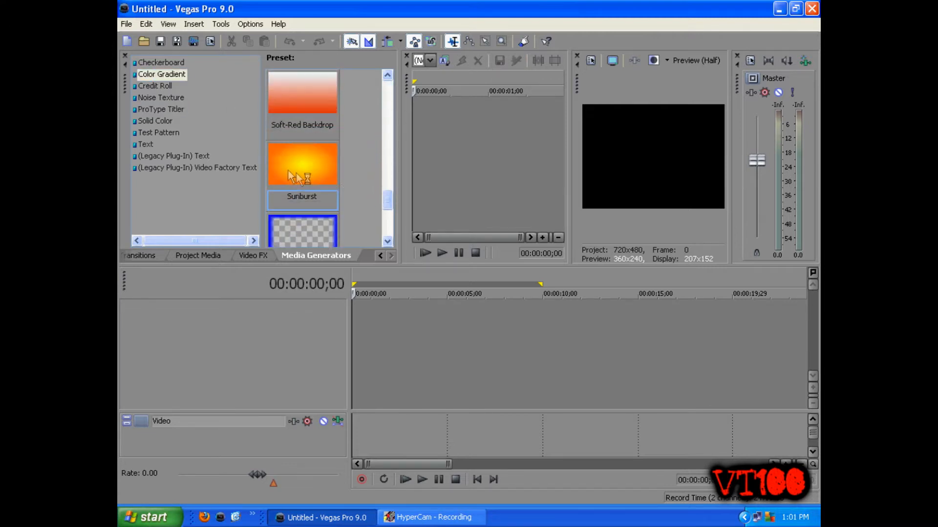
pyautogui.moveTo(287, 165); pyautogui.dragTo(409, 345)
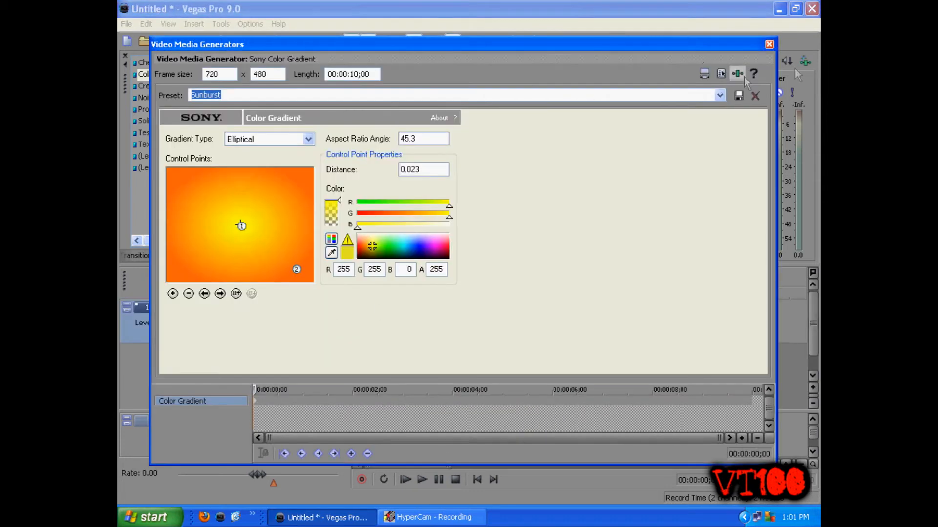
pyautogui.click(769, 44)
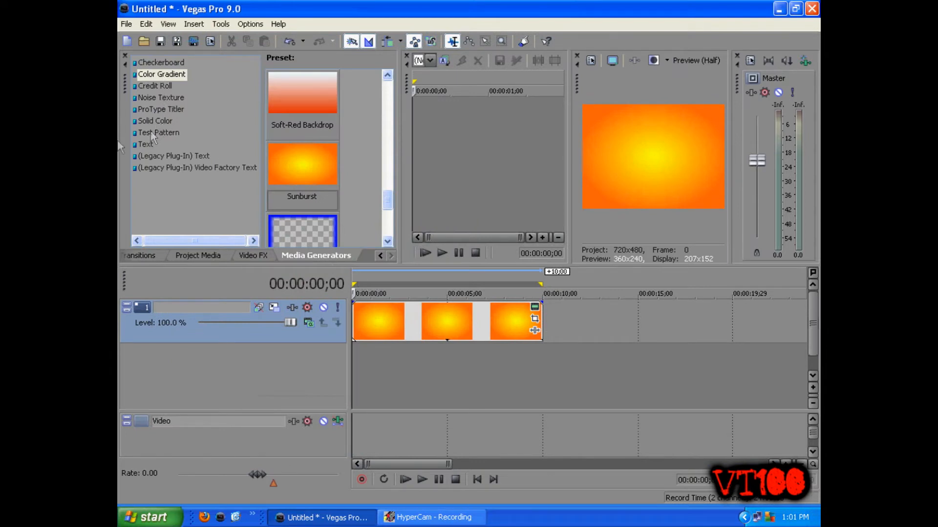
# Step: Add the Noise Texture generator's Plasma preset to the timeline and close its generator window
pyautogui.click(177, 98)
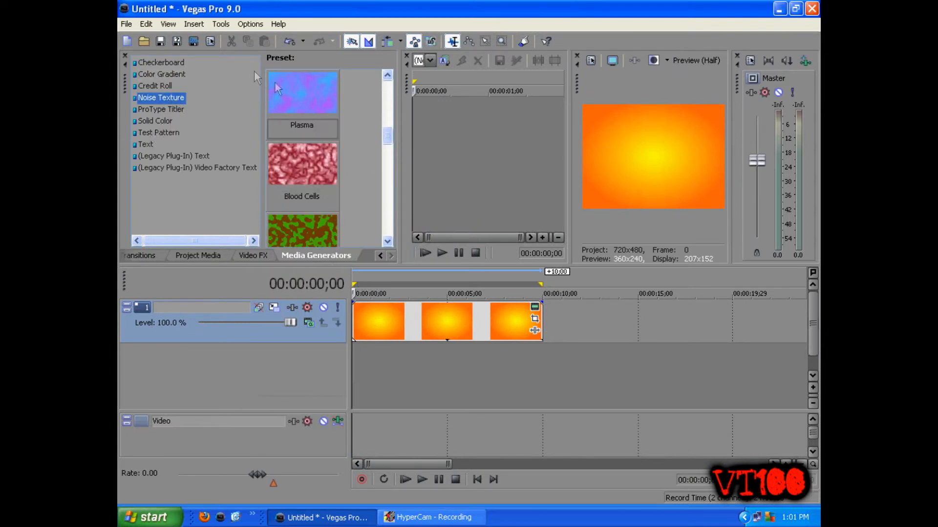
pyautogui.moveTo(304, 97); pyautogui.dragTo(442, 368)
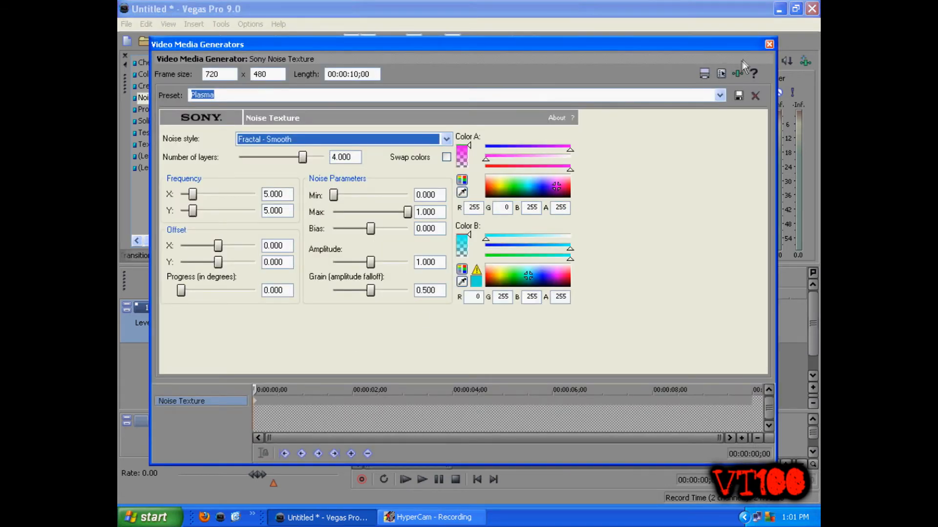
pyautogui.click(769, 44)
# Step: Insert a new video track and place the Plasma and Sunburst events on separate tracks, Plasma on top
pyautogui.rightClick(528, 358)
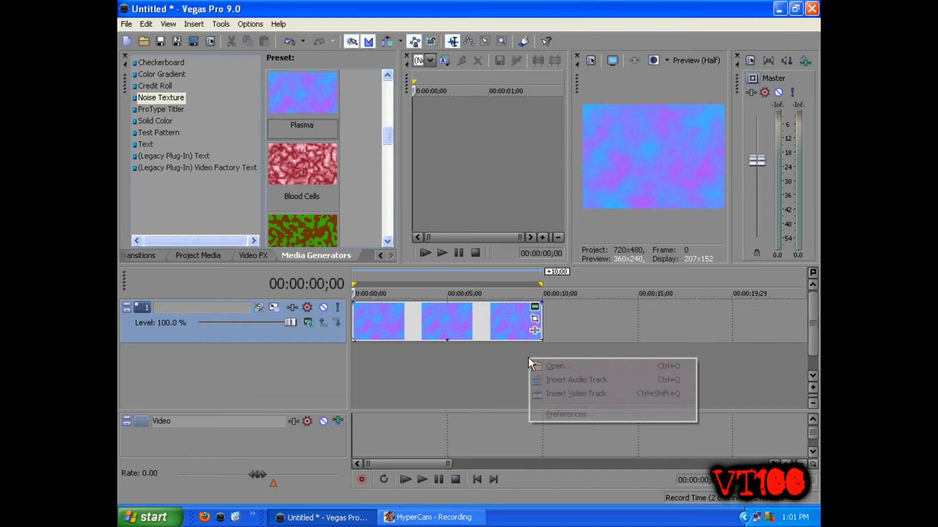
pyautogui.click(545, 393)
pyautogui.moveTo(458, 360); pyautogui.dragTo(455, 323)
# Step: Edit the Sunburst gradient so its center point is red and its outer point is black
pyautogui.click(424, 373)
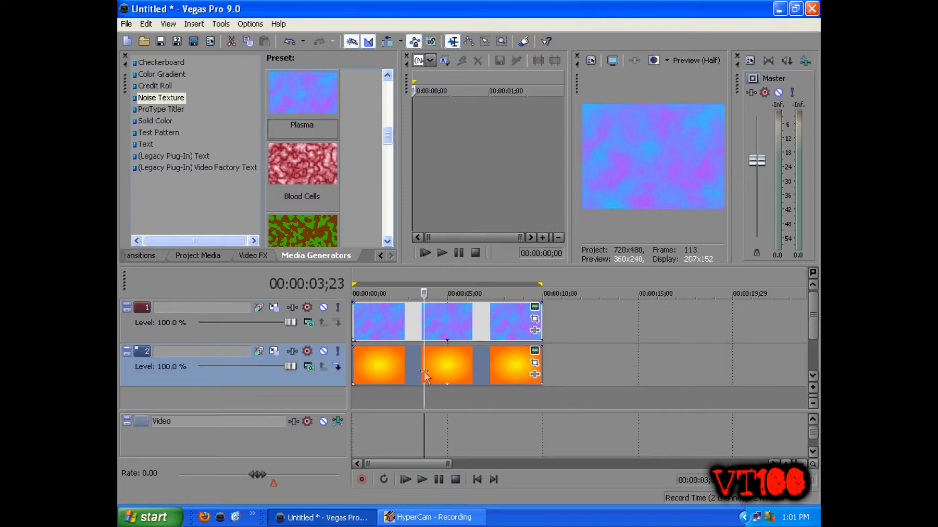
pyautogui.click(429, 362)
pyautogui.click(462, 362)
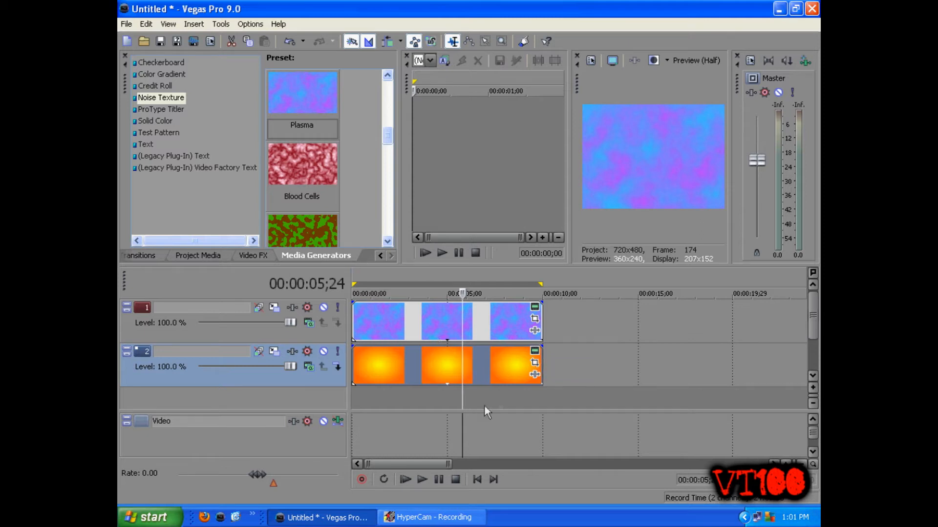
pyautogui.click(535, 355)
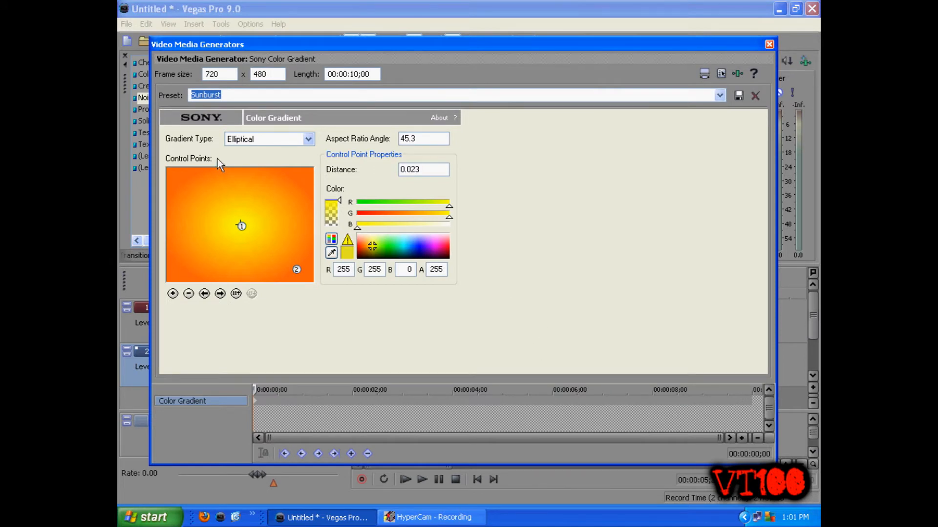
pyautogui.click(238, 225)
pyautogui.moveTo(369, 248)
pyautogui.mouseDown()
pyautogui.moveTo(345, 251)
pyautogui.moveTo(356, 246)
pyautogui.mouseUp()
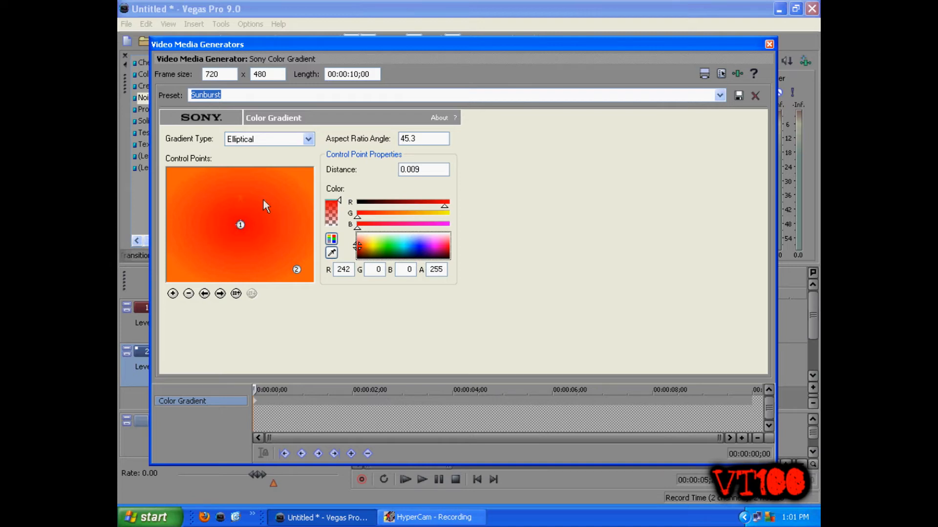
pyautogui.moveTo(296, 270); pyautogui.dragTo(320, 291)
pyautogui.moveTo(361, 248); pyautogui.dragTo(373, 297)
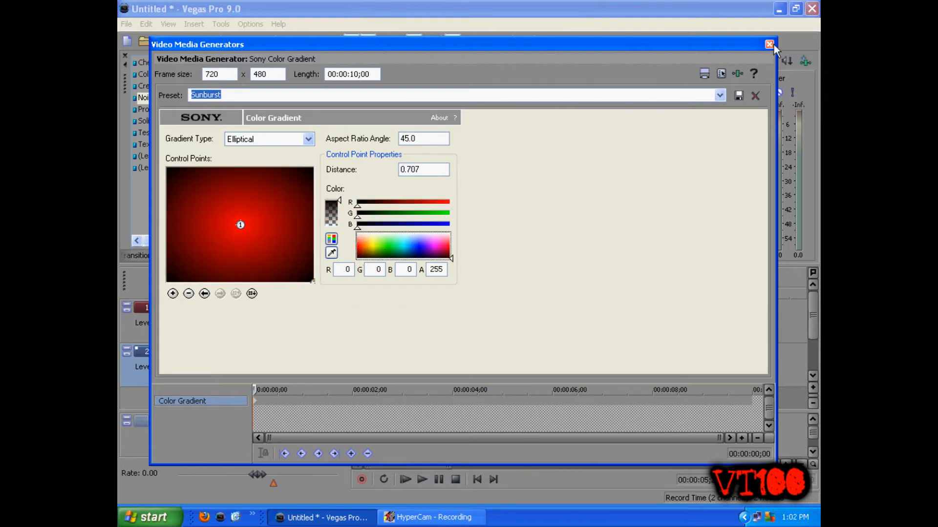
pyautogui.moveTo(316, 282); pyautogui.dragTo(322, 292)
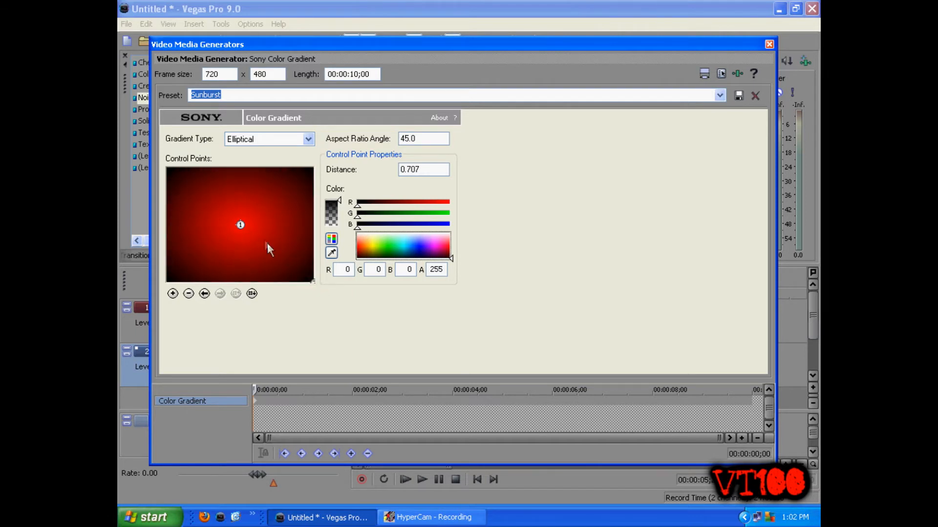
pyautogui.click(238, 225)
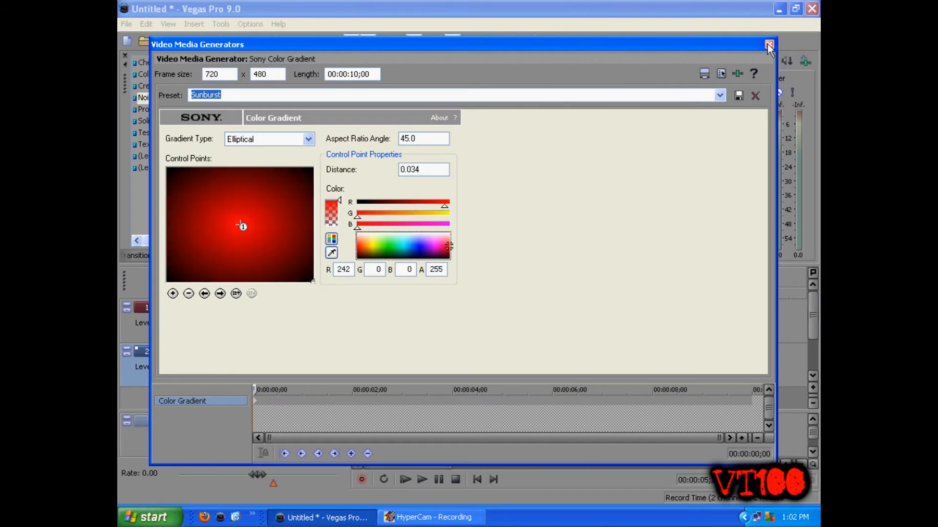
pyautogui.click(769, 46)
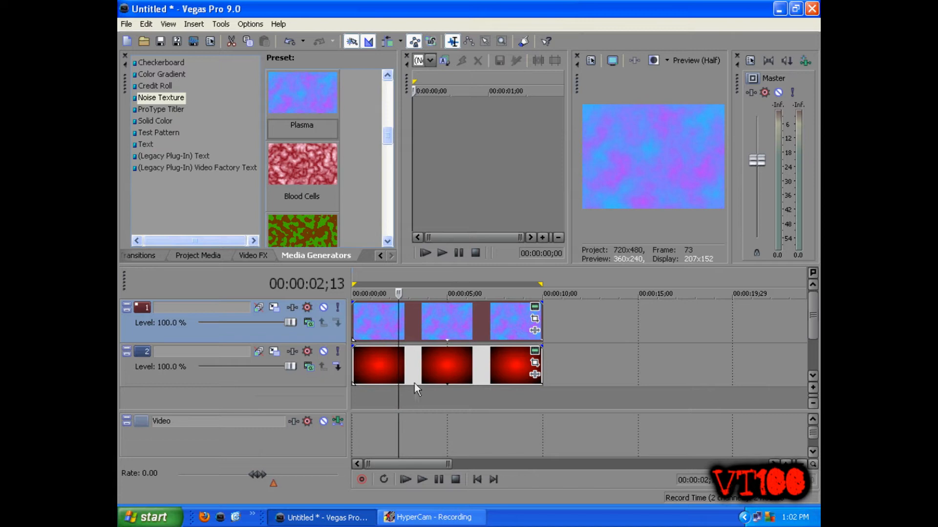
# Step: Set the top track's compositing mode to Burn and play the timeline to preview the blend
pyautogui.click(440, 364)
pyautogui.click(473, 363)
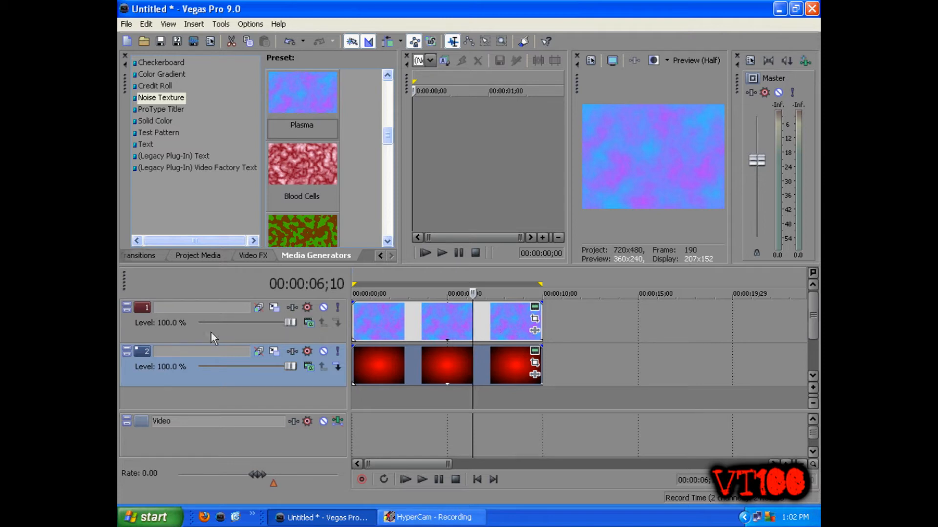
pyautogui.click(309, 323)
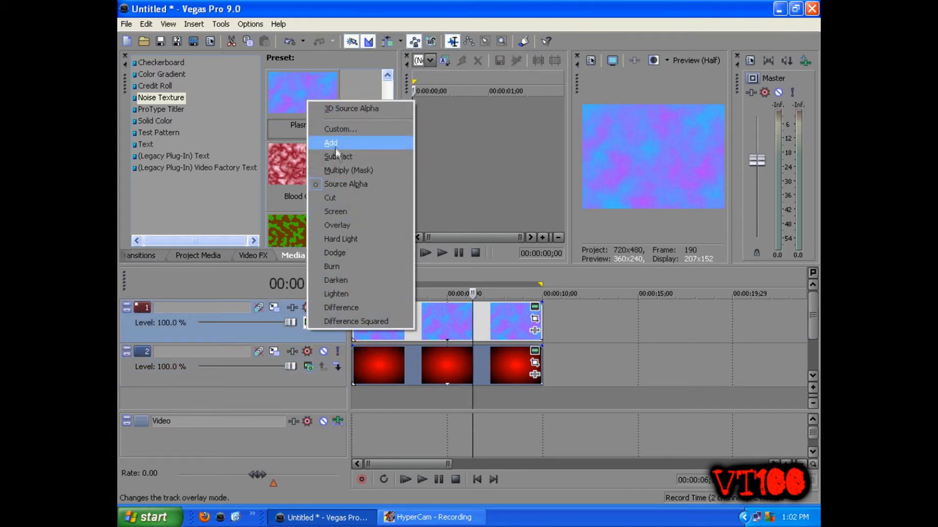
pyautogui.click(353, 266)
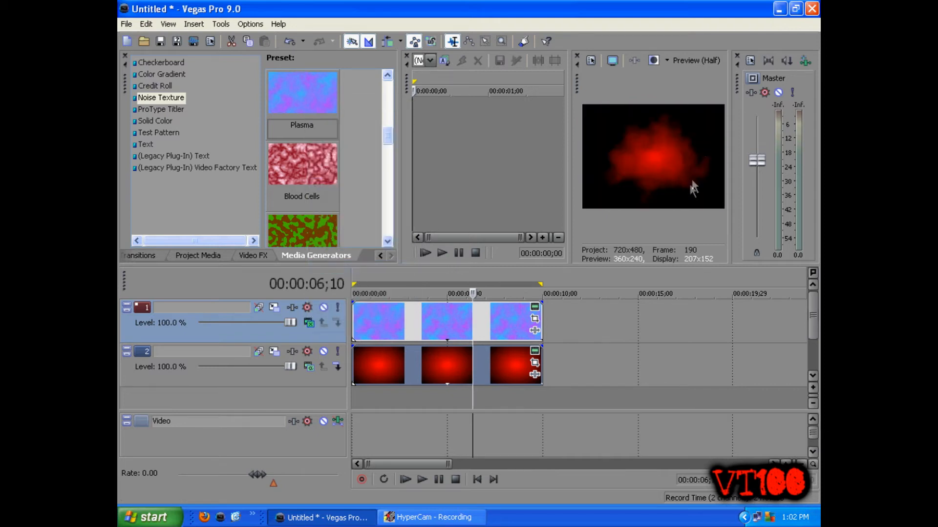
pyautogui.click(406, 480)
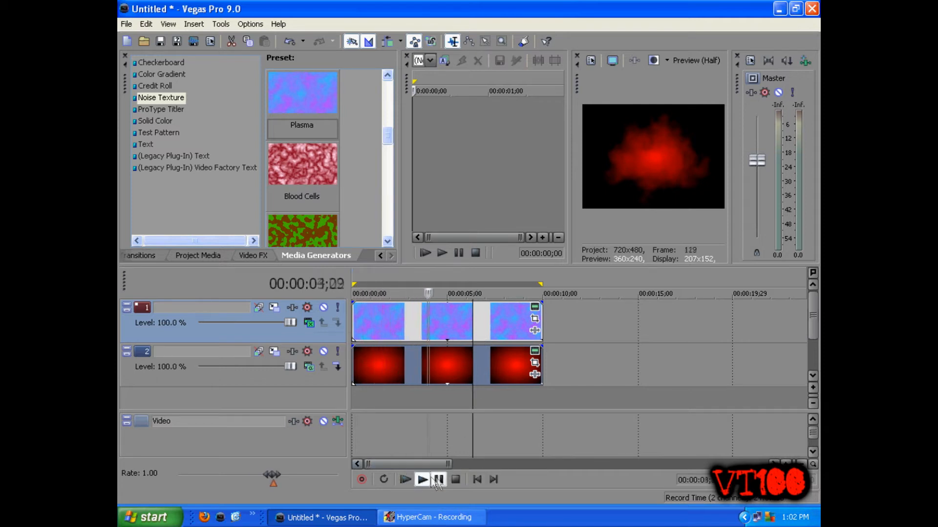
pyautogui.click(436, 481)
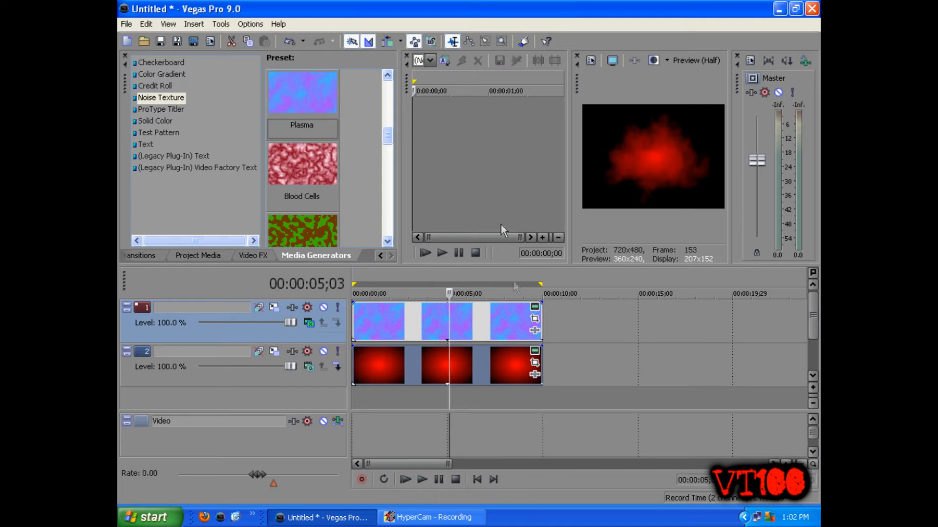
# Step: Keyframe the Plasma noise texture's Progress (in degrees) from 0 at the start to its maximum at the end, then preview playback
pyautogui.click(535, 308)
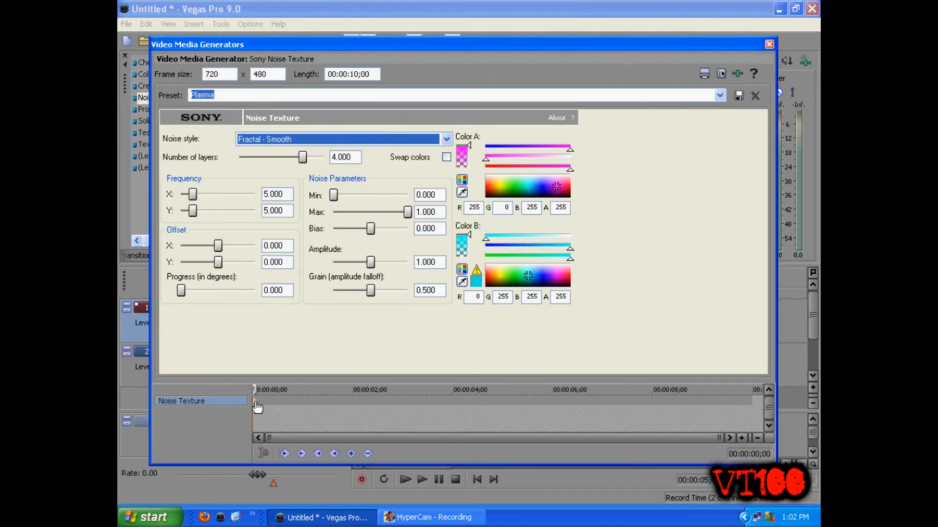
pyautogui.click(755, 408)
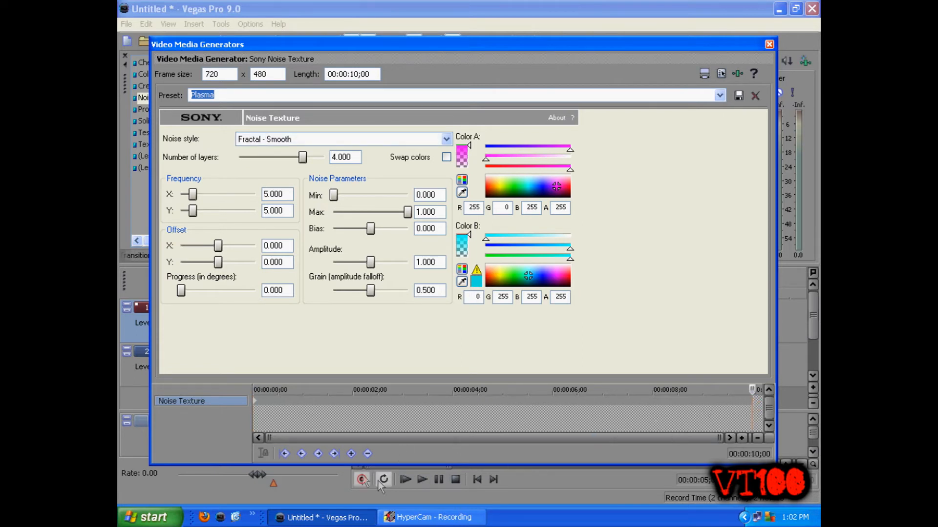
pyautogui.click(350, 453)
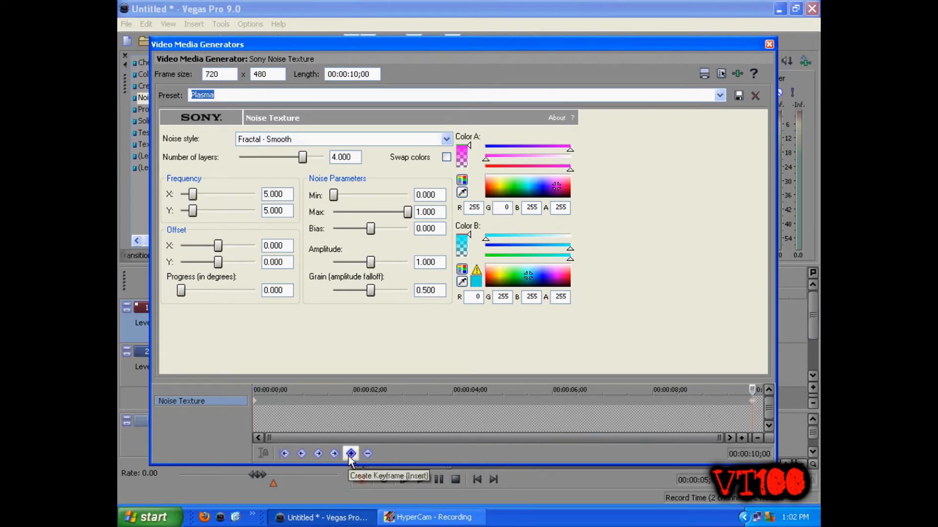
pyautogui.click(755, 404)
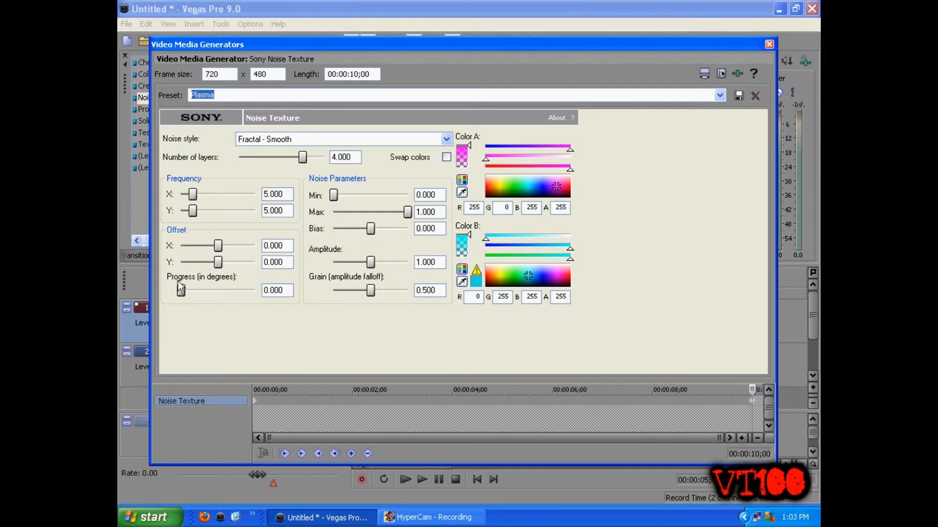
pyautogui.moveTo(181, 291); pyautogui.dragTo(276, 299)
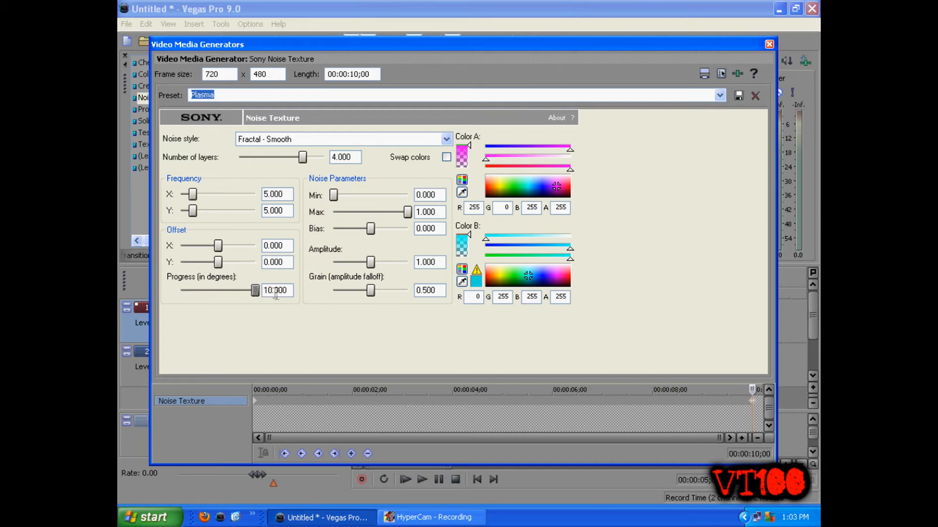
pyautogui.click(770, 45)
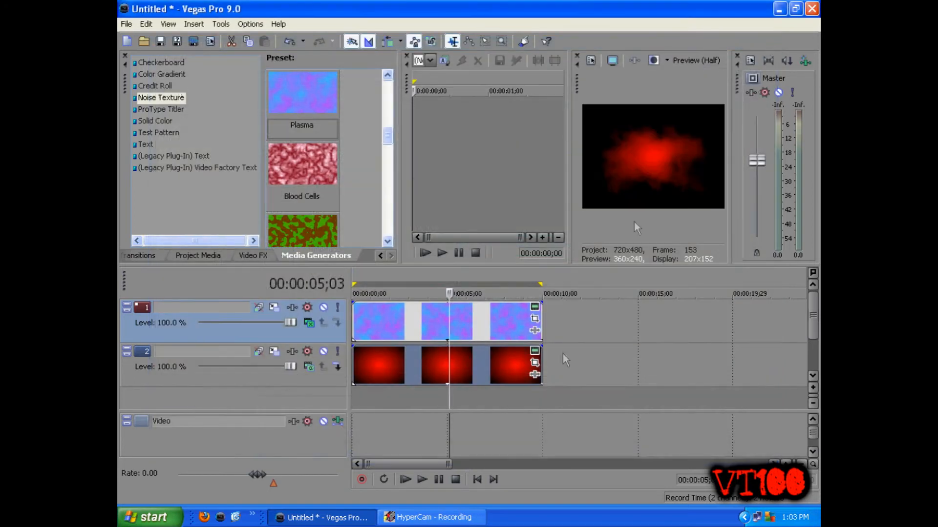
pyautogui.click(406, 480)
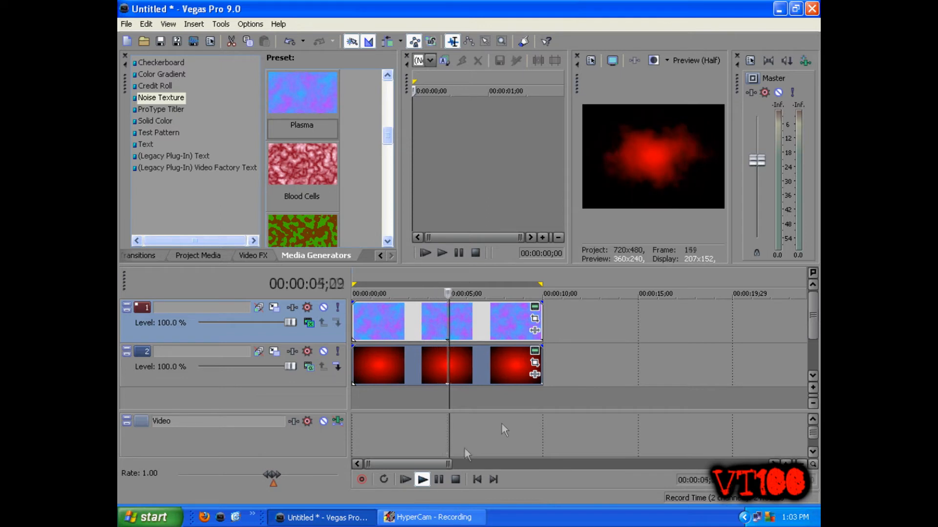
pyautogui.click(439, 479)
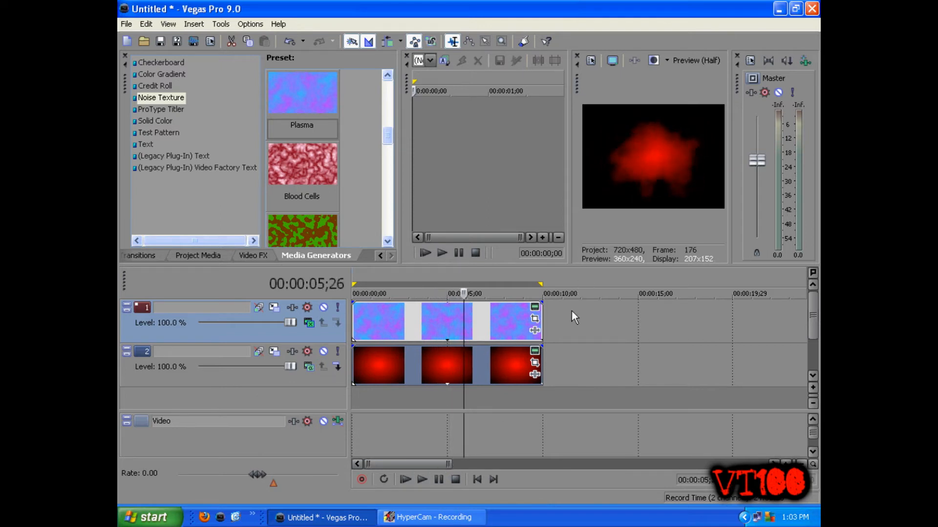
# Step: Insert a new empty video track at the top of the timeline and return the cursor to the start
pyautogui.click(567, 324)
pyautogui.rightClick(568, 324)
pyautogui.click(581, 349)
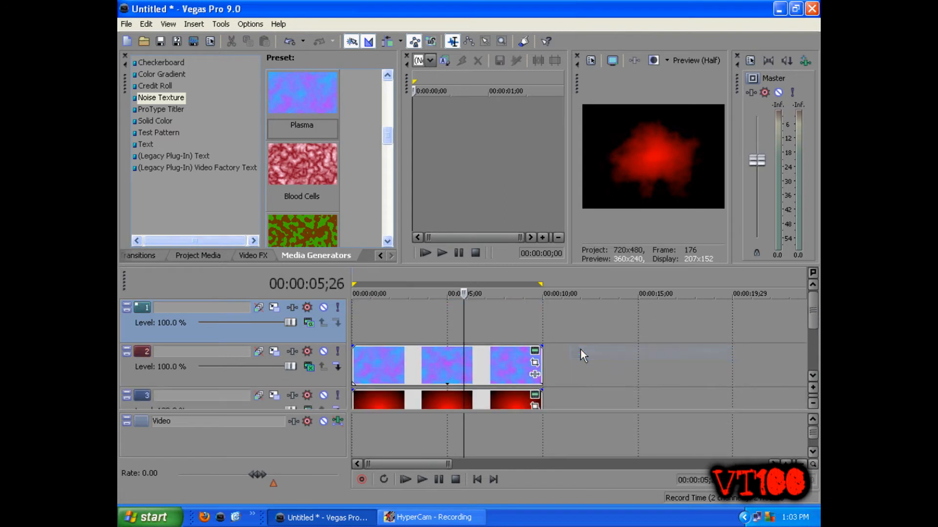
pyautogui.click(357, 316)
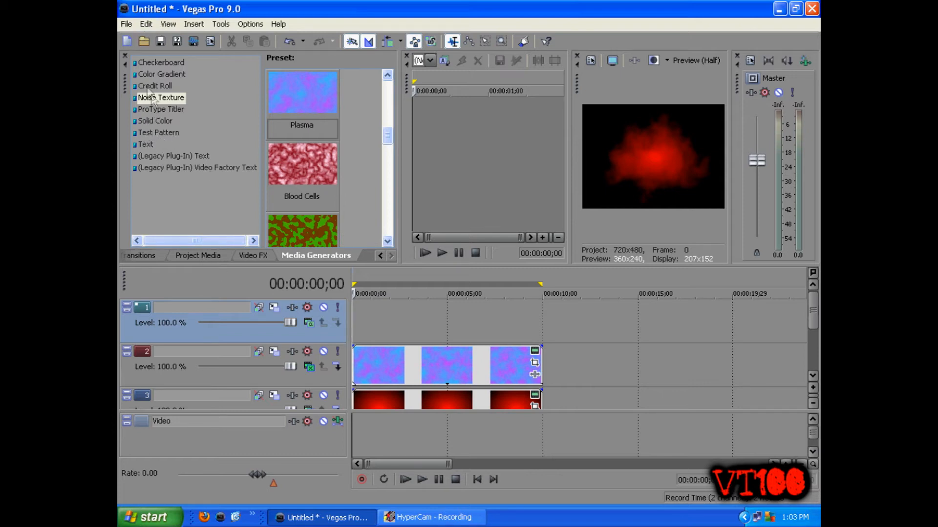
# Step: Add a ProType Titler Empty preset to the top track and apply the Fly in collection animation to its text
pyautogui.click(166, 110)
pyautogui.moveTo(303, 98); pyautogui.dragTo(347, 319)
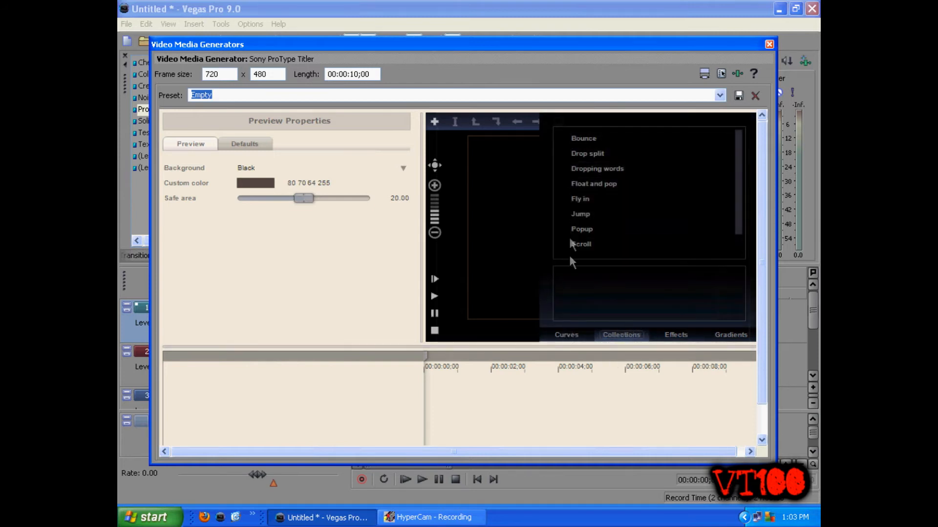
pyautogui.moveTo(577, 200)
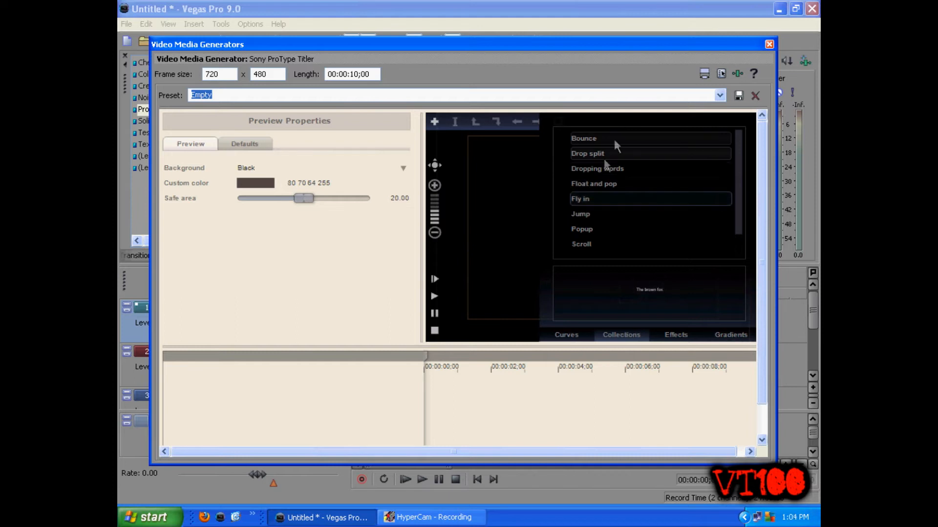
pyautogui.click(589, 199)
pyautogui.moveTo(588, 197); pyautogui.dragTo(227, 389)
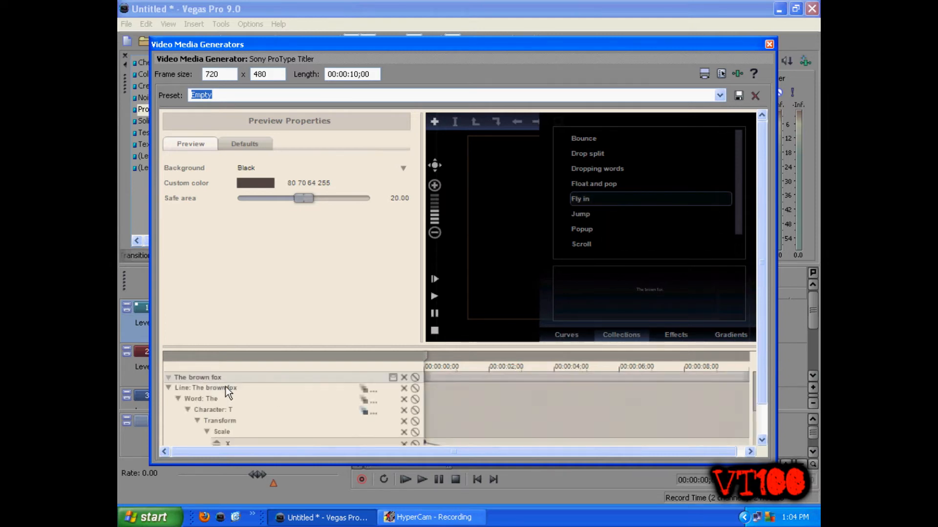
# Step: Replace the title's placeholder text with vegastutorials100
pyautogui.click(608, 335)
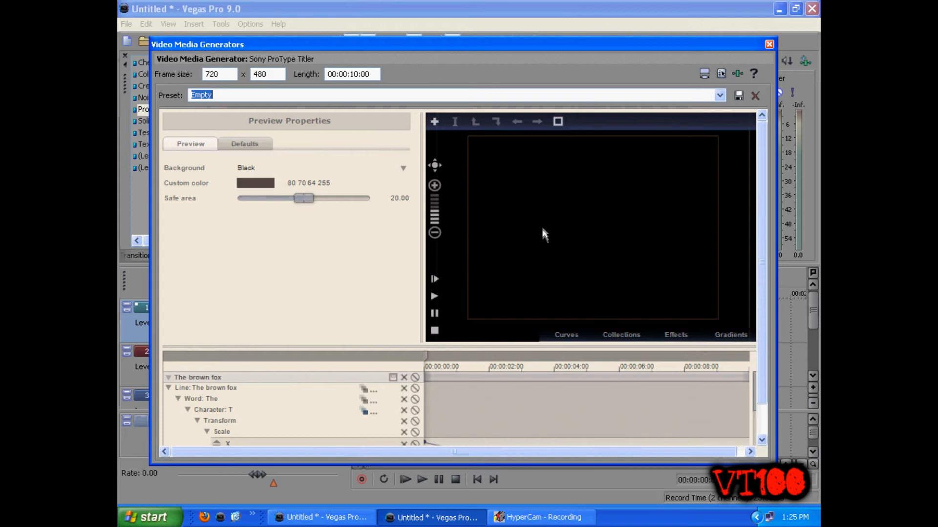
pyautogui.doubleClick(537, 195)
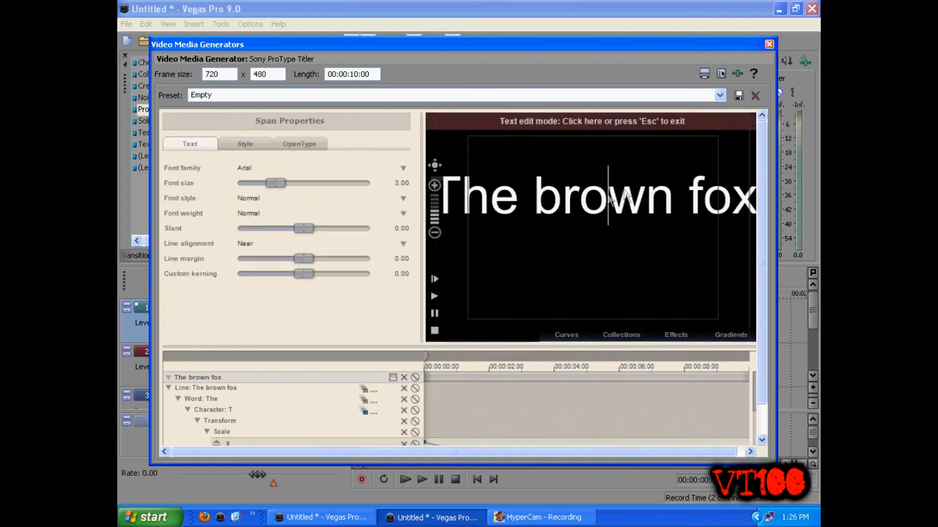
pyautogui.moveTo(753, 206); pyautogui.dragTo(495, 180)
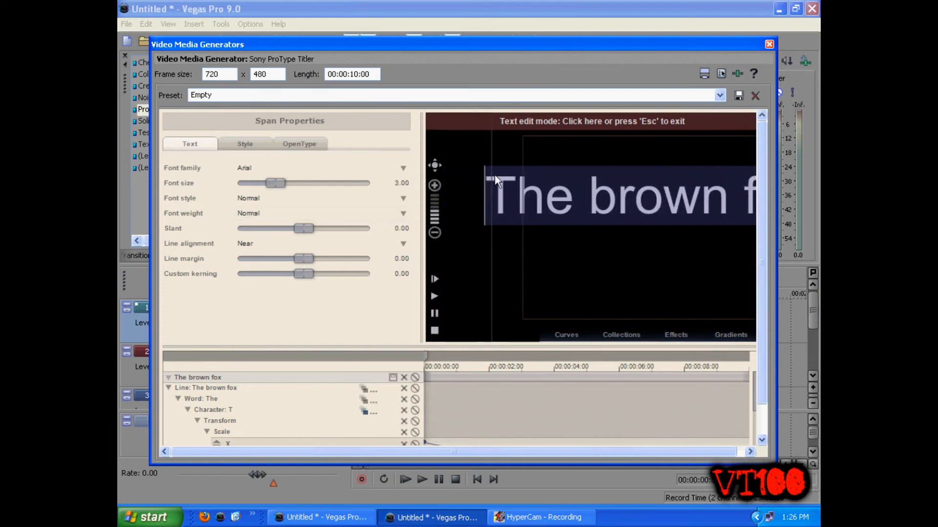
pyautogui.write('vegastutor')
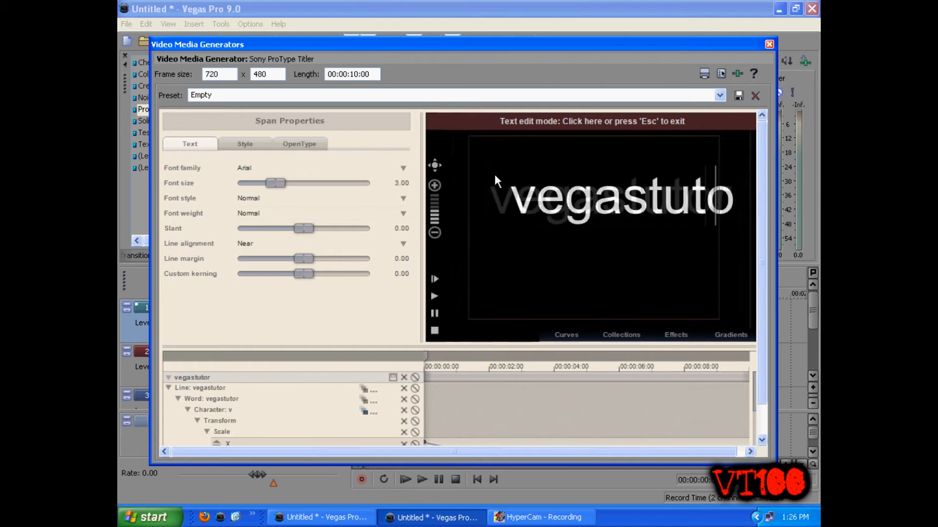
pyautogui.write('ials100')
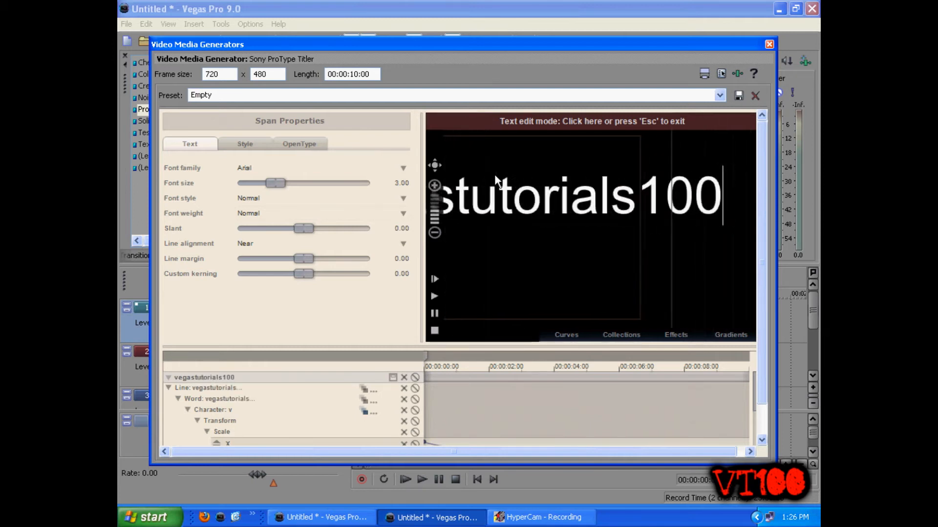
# Step: Set the title text's font family to Idiot and close the titler
pyautogui.moveTo(724, 192); pyautogui.dragTo(303, 191)
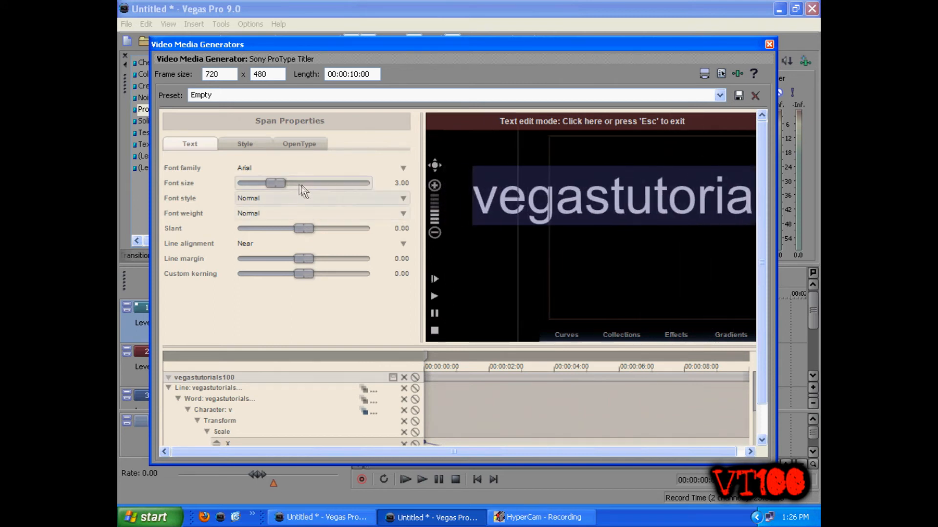
pyautogui.click(266, 168)
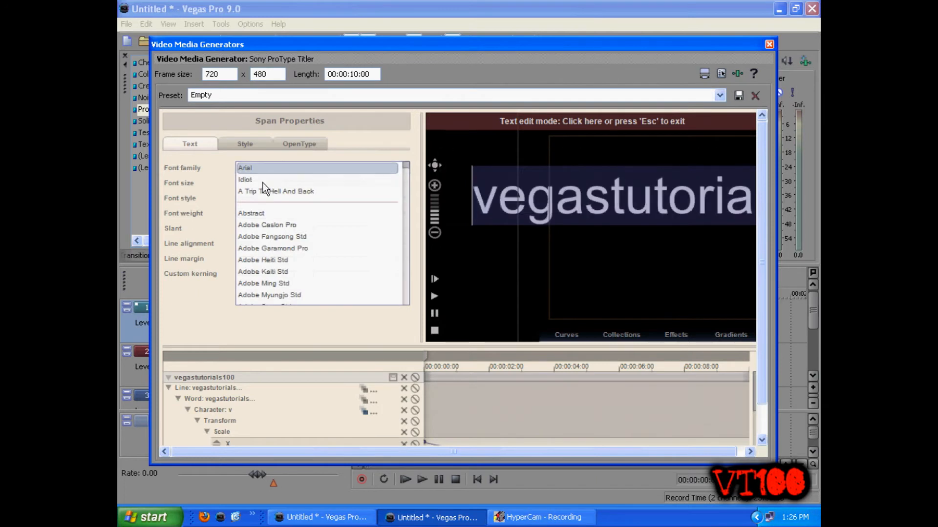
pyautogui.click(263, 182)
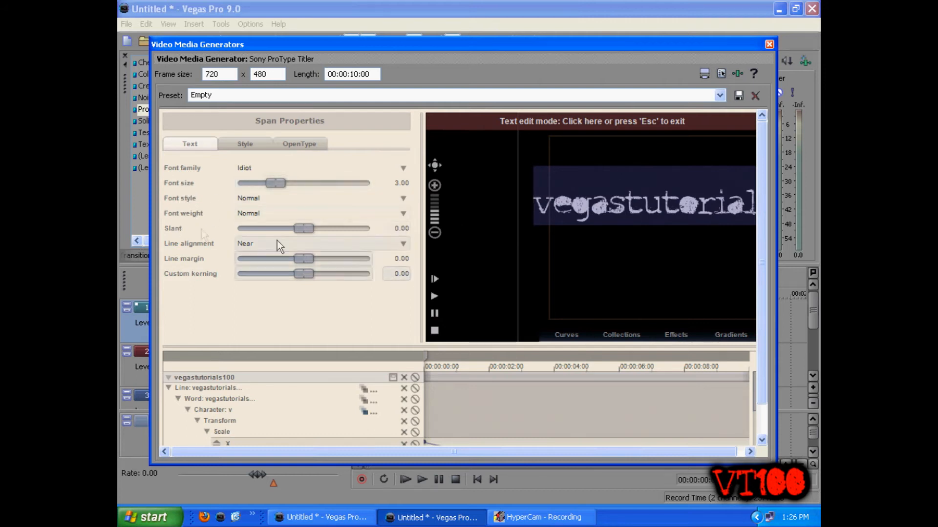
pyautogui.click(240, 143)
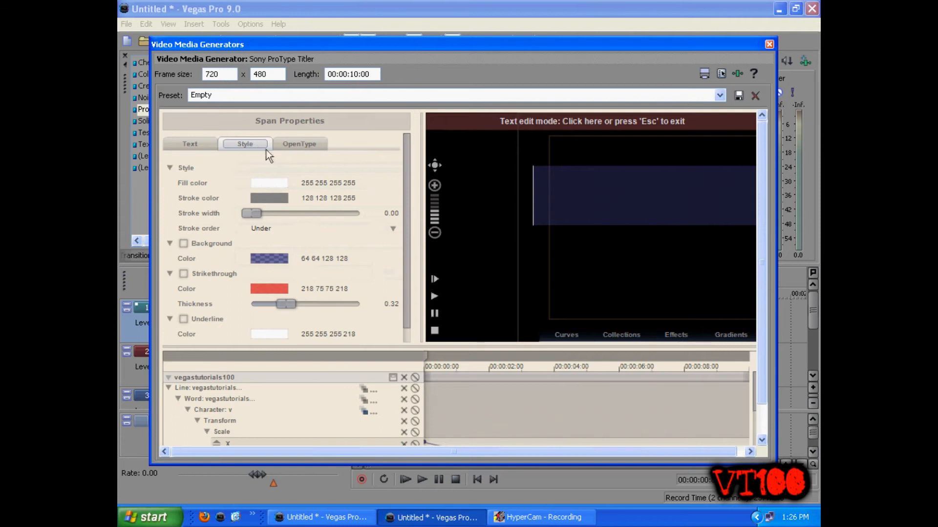
pyautogui.click(308, 144)
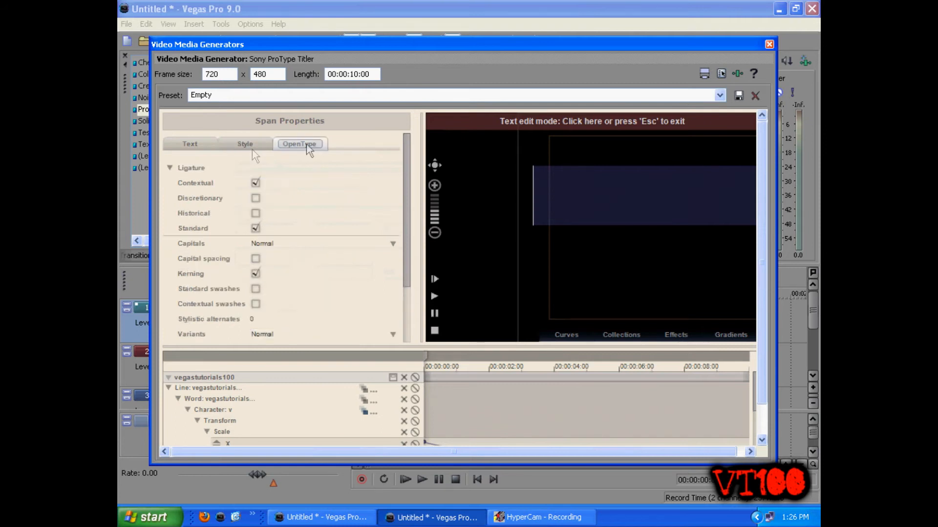
pyautogui.click(211, 145)
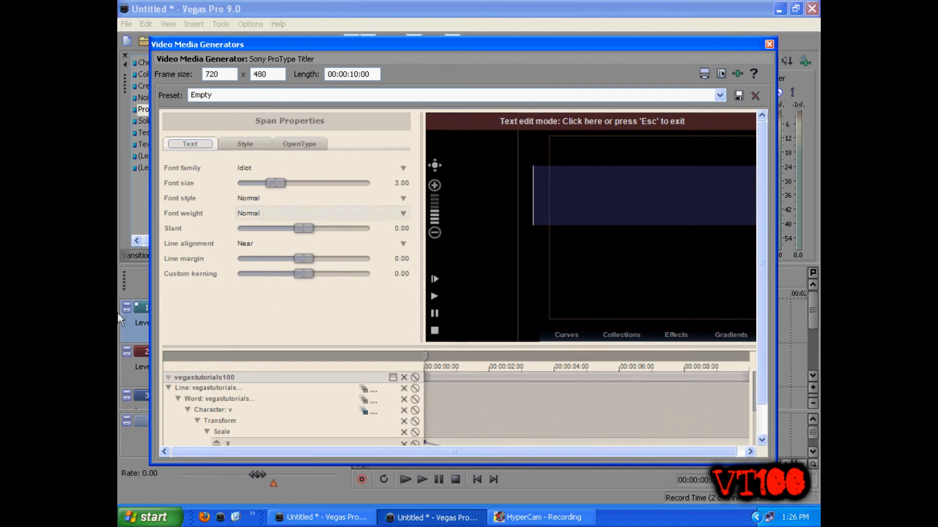
pyautogui.click(769, 45)
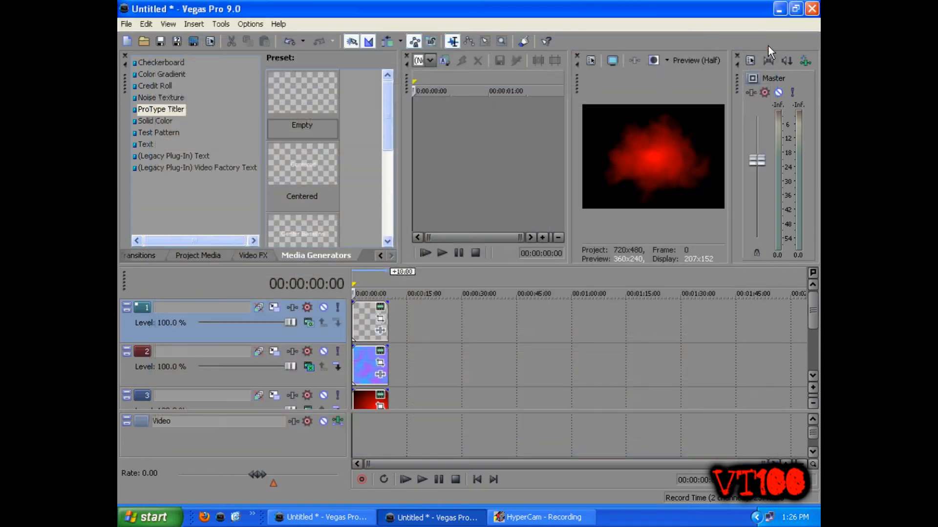
# Step: Play the timeline to preview the animated title over the background
pyautogui.click(406, 480)
pyautogui.scroll(3, 484, 367)
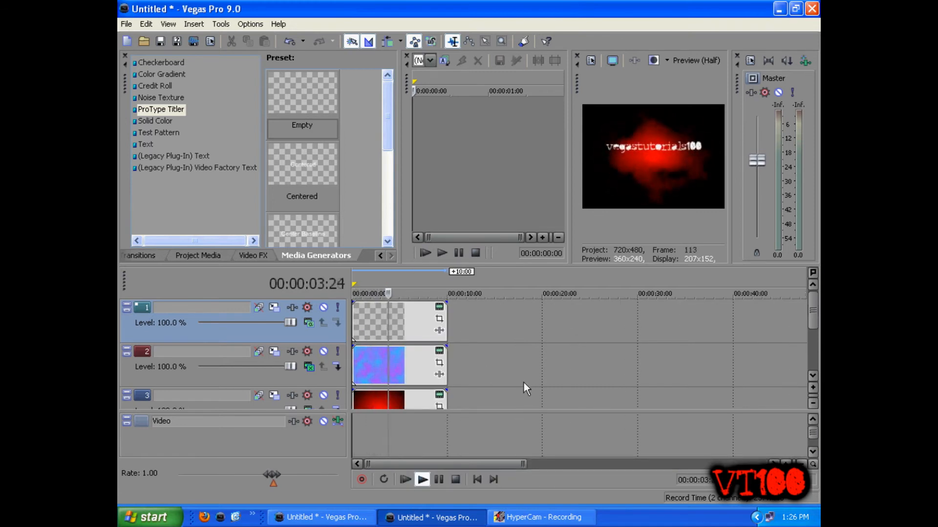
pyautogui.click(438, 480)
# Step: Shrink the title event's Pan/Crop frame to about 539 x 359, centred near 356, 200, to enlarge the text
pyautogui.click(374, 324)
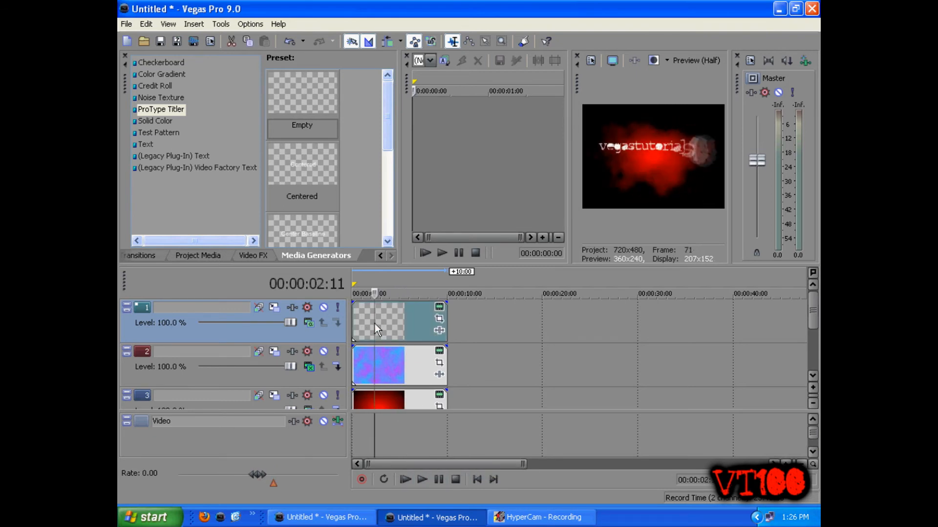
pyautogui.click(439, 320)
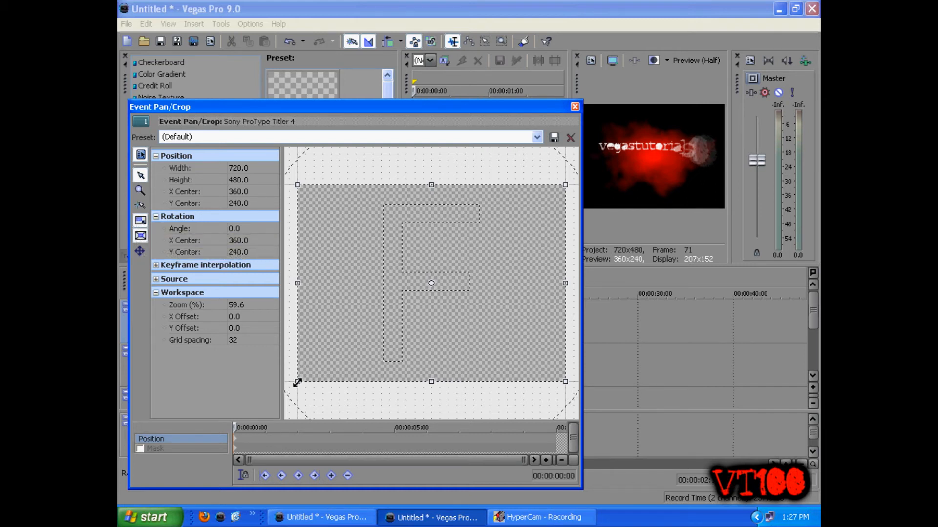
pyautogui.moveTo(298, 383); pyautogui.dragTo(303, 358)
pyautogui.moveTo(366, 321); pyautogui.dragTo(365, 305)
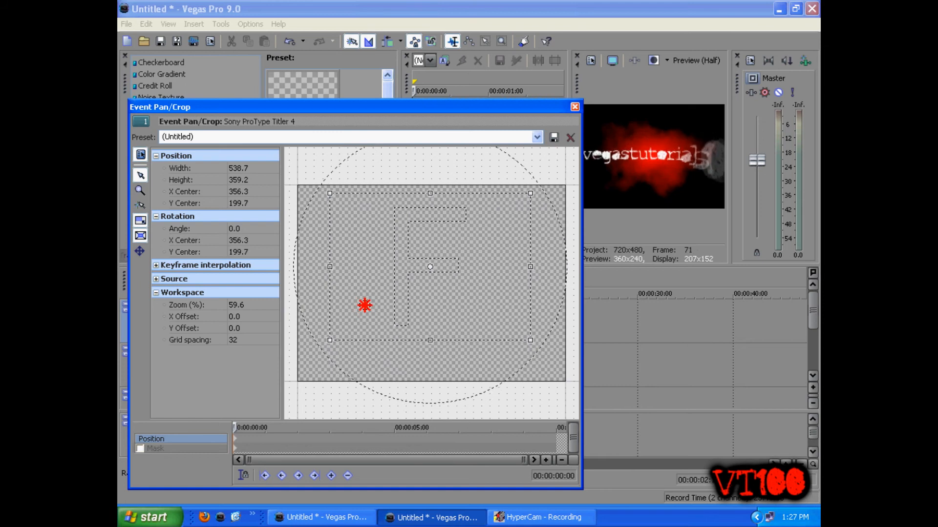
pyautogui.click(575, 107)
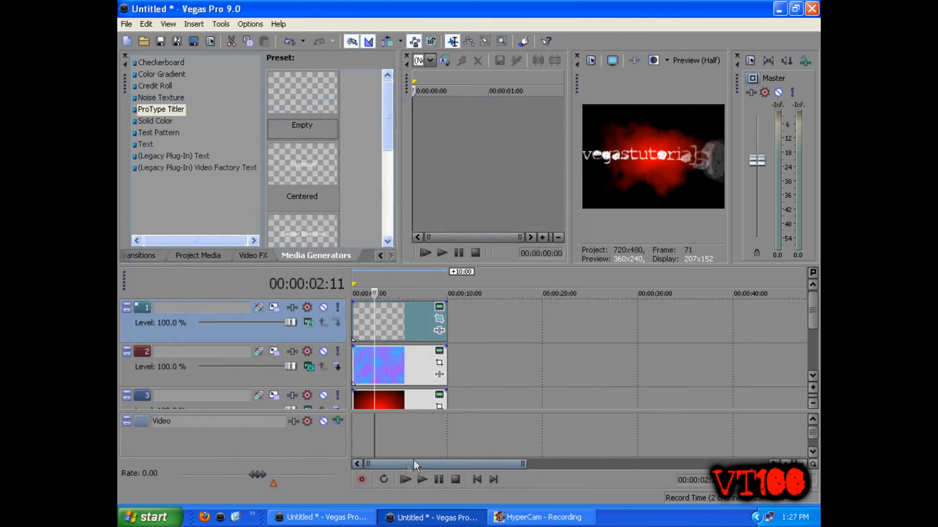
# Step: Preview playback of the enlarged title and return the cursor to the start
pyautogui.click(404, 480)
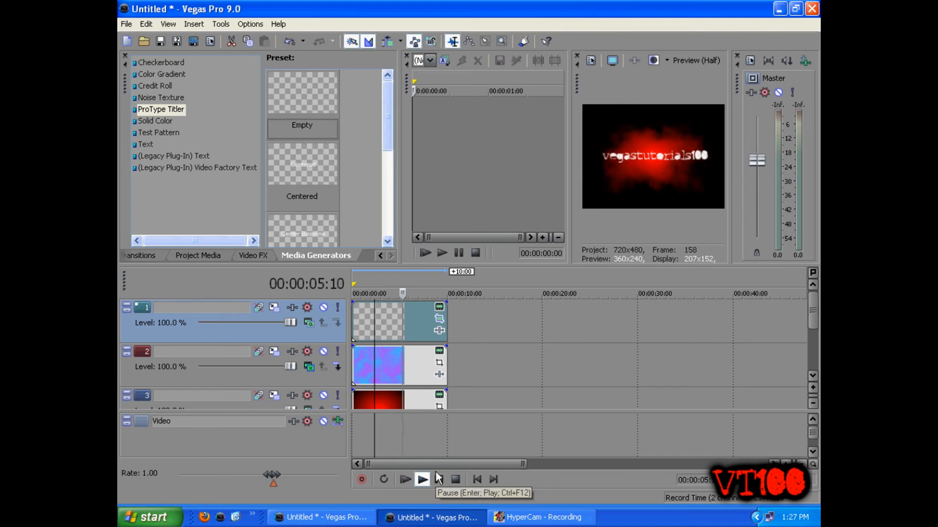
pyautogui.click(438, 479)
pyautogui.click(380, 338)
pyautogui.click(357, 327)
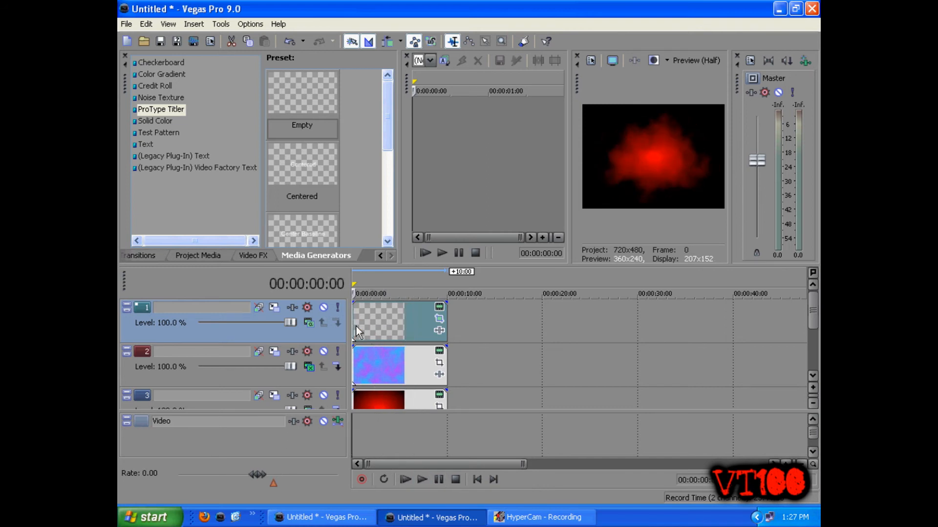
# Step: Open Track Motion for the title track and enable a 2D Shadow offset to about X 39.6, Y -33
pyautogui.click(420, 331)
pyautogui.click(385, 332)
pyautogui.click(271, 308)
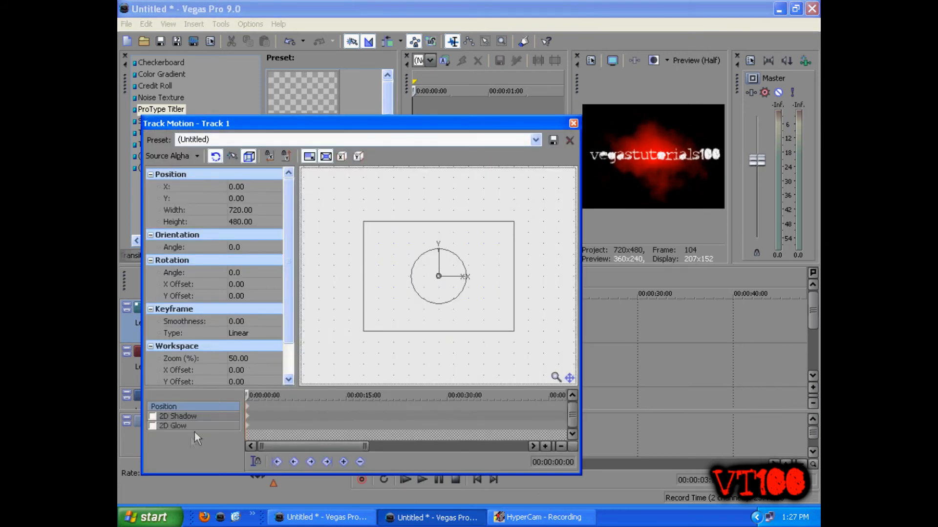
pyautogui.click(154, 417)
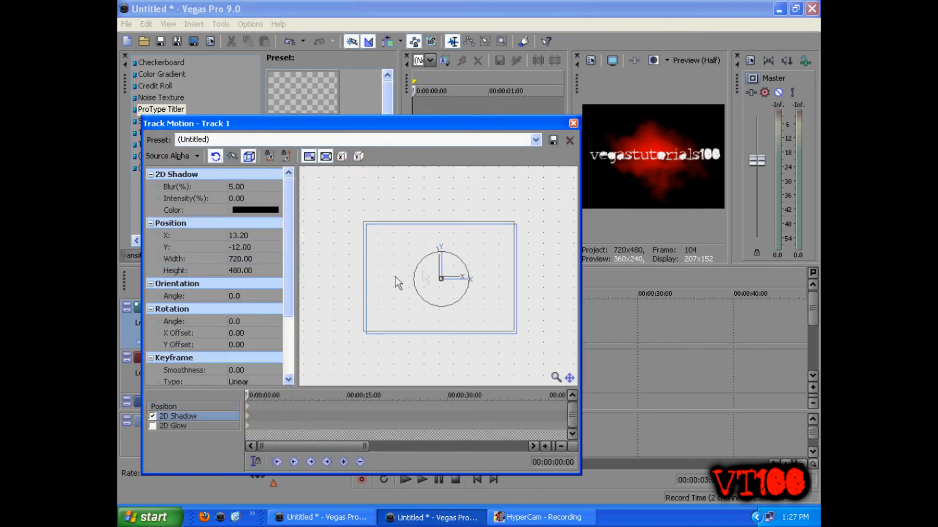
pyautogui.moveTo(177, 127)
pyautogui.mouseDown()
pyautogui.moveTo(255, 120)
pyautogui.moveTo(161, 126)
pyautogui.mouseUp()
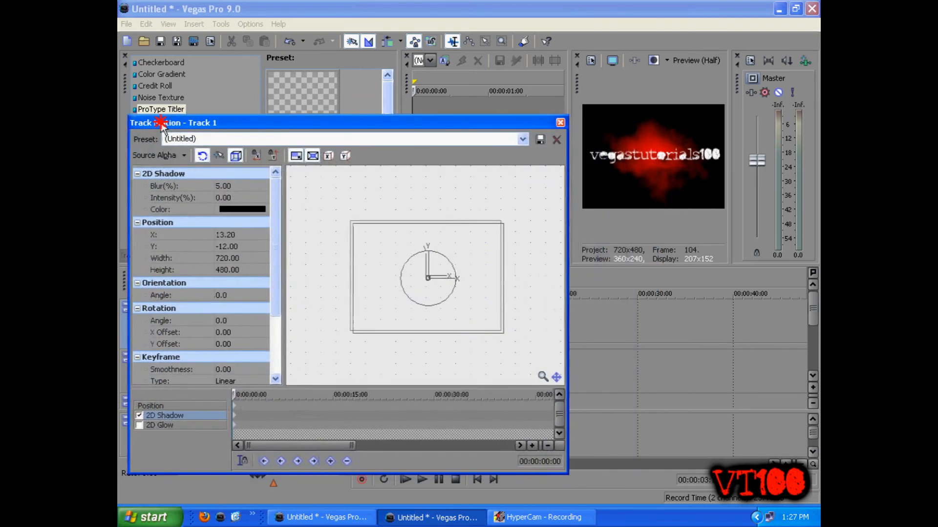
pyautogui.click(386, 296)
pyautogui.moveTo(387, 299); pyautogui.dragTo(392, 305)
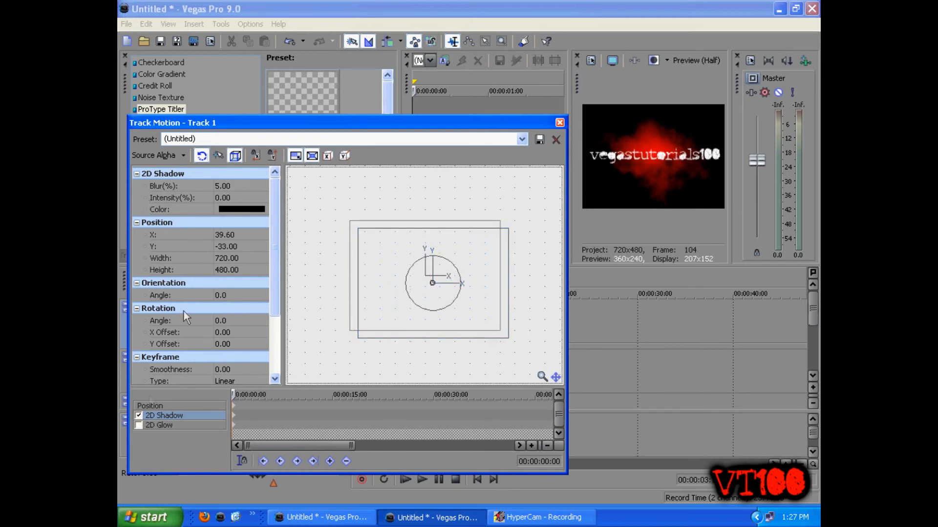
# Step: Enable 2D Glow on the title track and set its colour to R 255, G 81, B 18
pyautogui.click(139, 427)
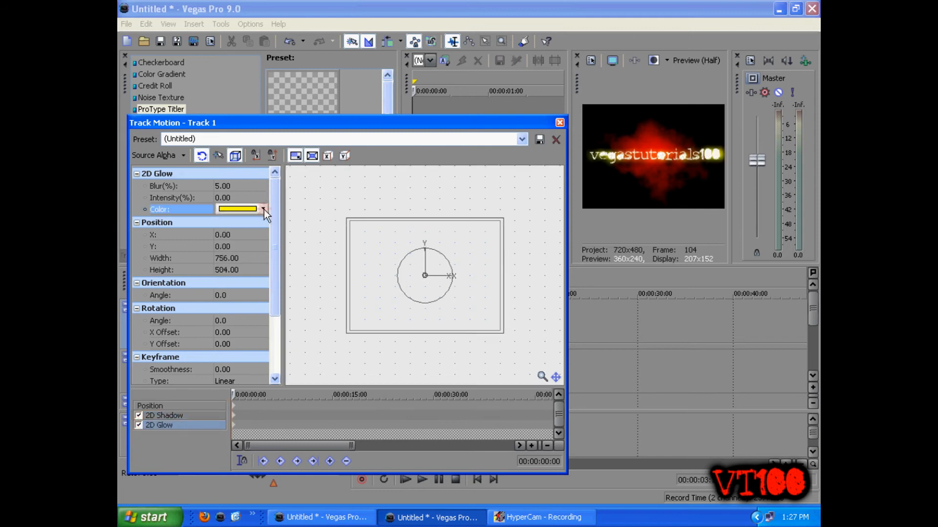
pyautogui.click(262, 209)
pyautogui.moveTo(346, 237); pyautogui.dragTo(294, 238)
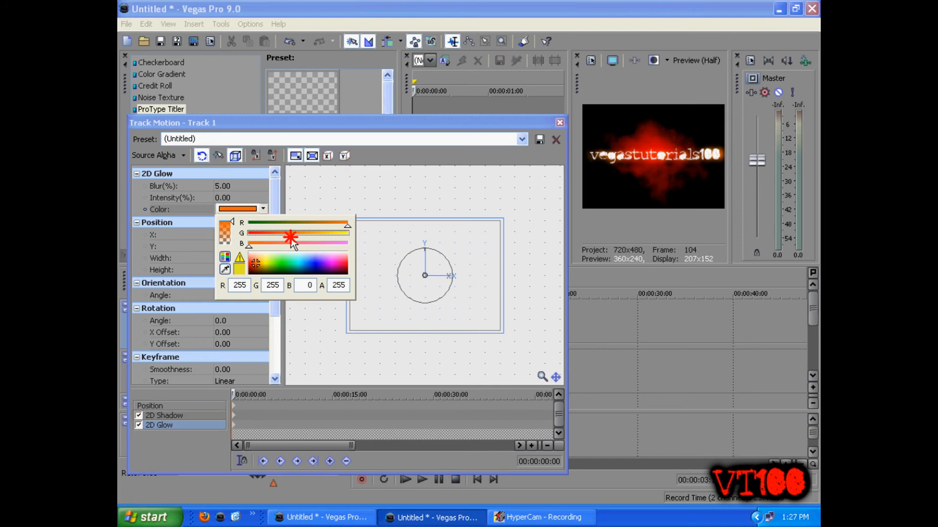
pyautogui.moveTo(286, 242); pyautogui.dragTo(254, 245)
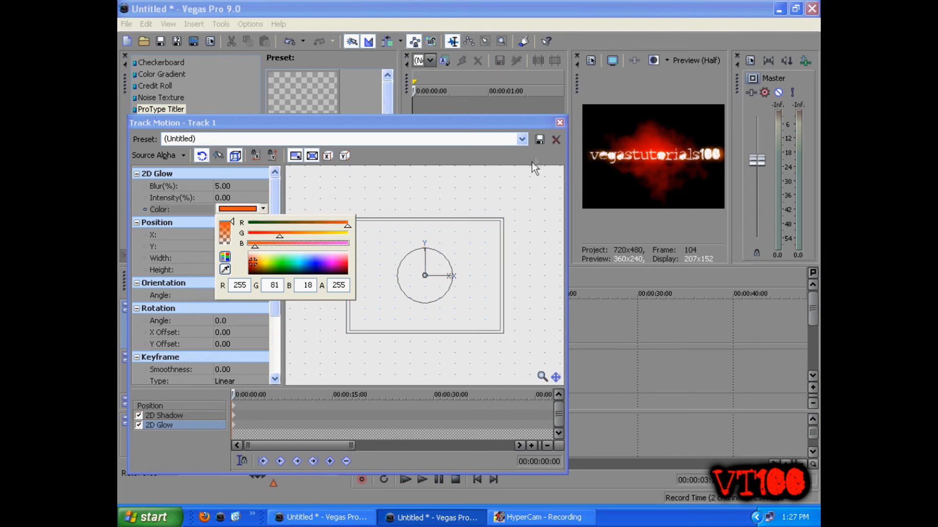
pyautogui.click(559, 123)
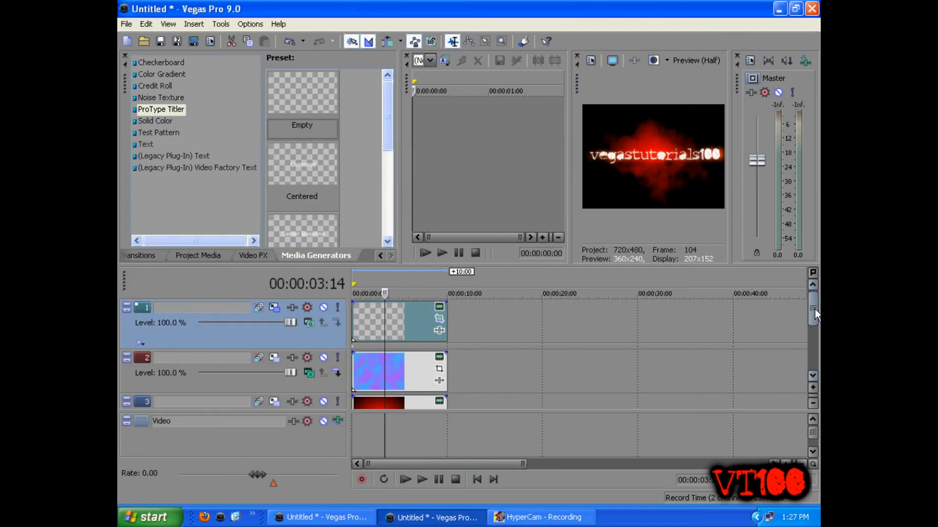
# Step: Play the timeline to preview the glowing title
pyautogui.click(404, 480)
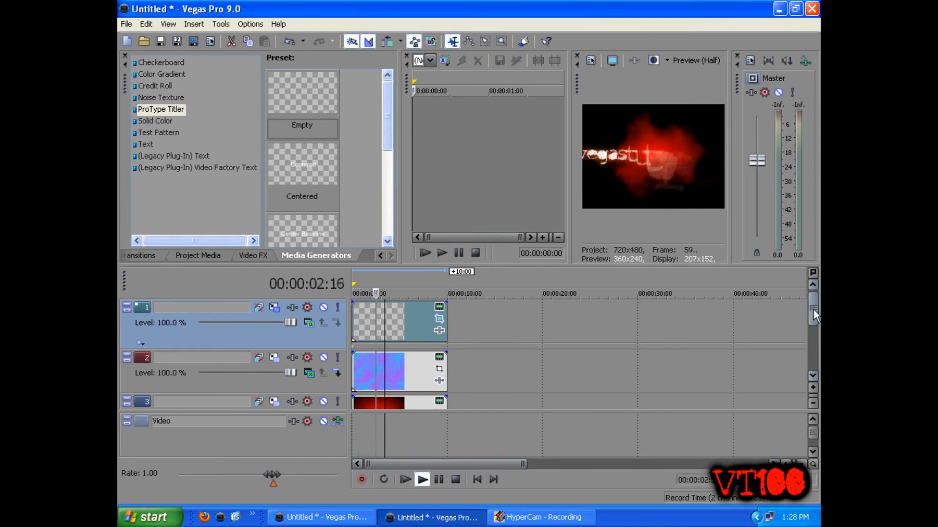
pyautogui.moveTo(814, 309); pyautogui.dragTo(813, 324)
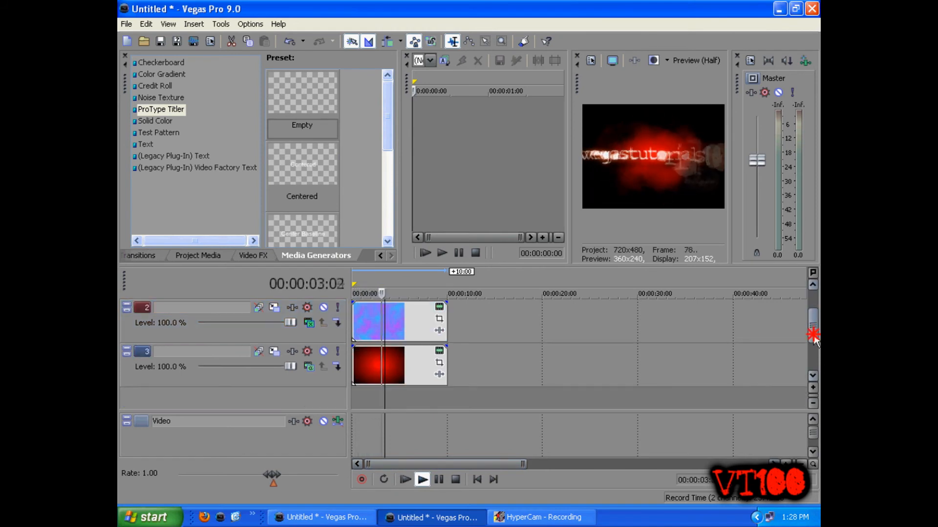
pyautogui.click(439, 479)
# Step: Add a Heartbeat sound from the Designer Sound FX Sounds folder to a new audio track
pyautogui.click(140, 255)
pyautogui.click(125, 258)
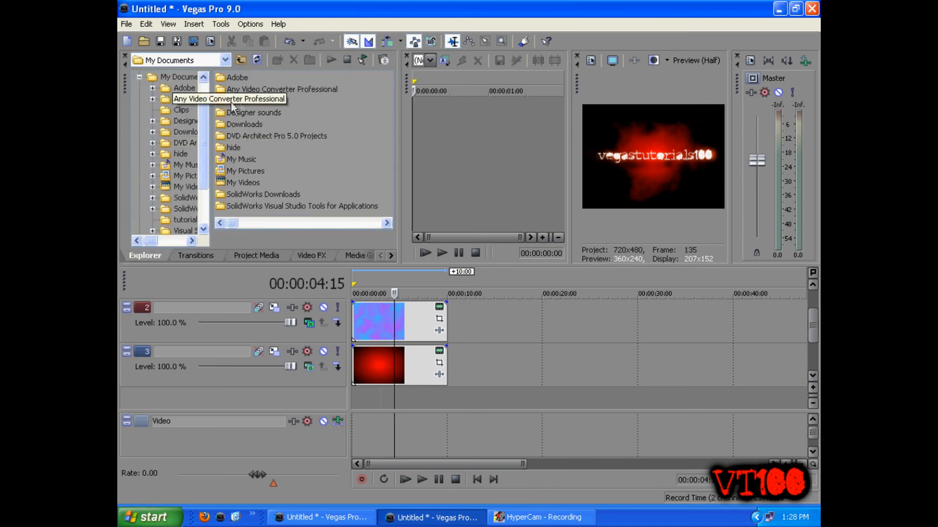
pyautogui.doubleClick(261, 113)
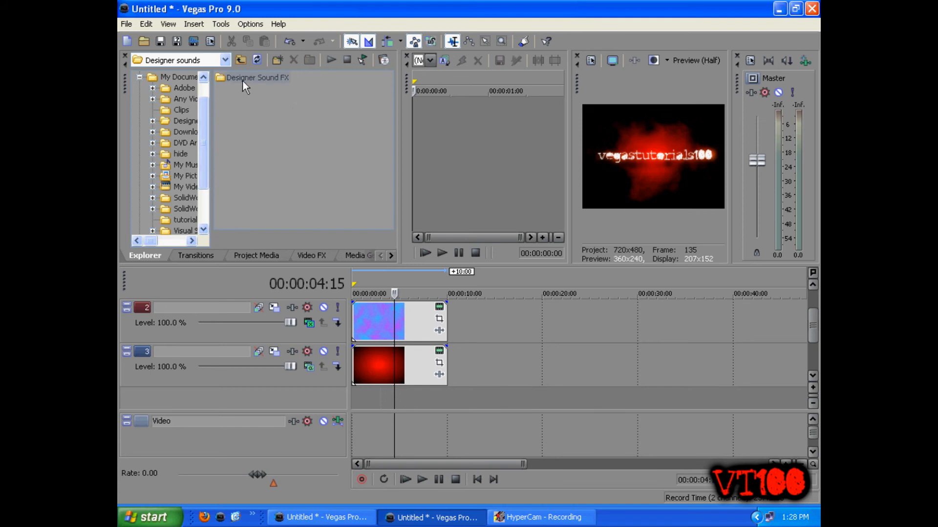
pyautogui.doubleClick(242, 80)
pyautogui.click(237, 89)
pyautogui.doubleClick(238, 78)
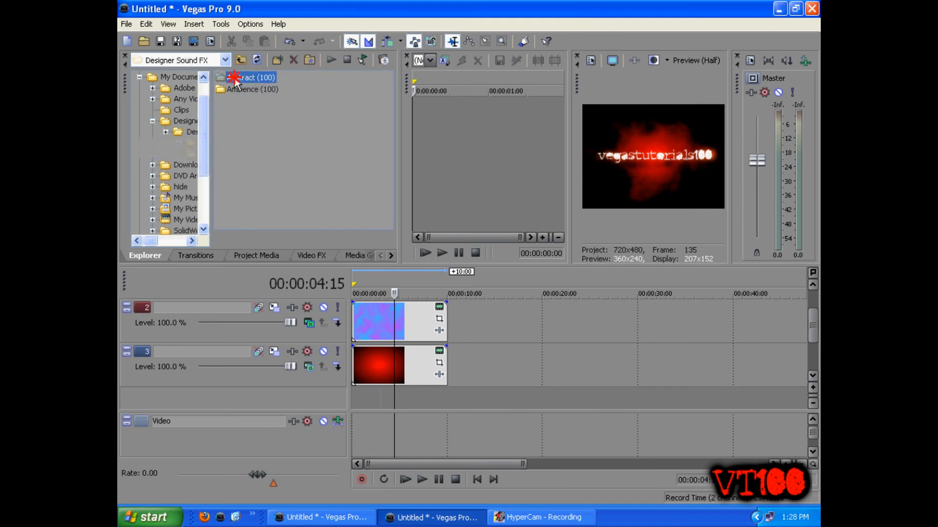
pyautogui.click(234, 80)
pyautogui.doubleClick(234, 79)
pyautogui.click(240, 60)
pyautogui.click(241, 89)
pyautogui.doubleClick(242, 89)
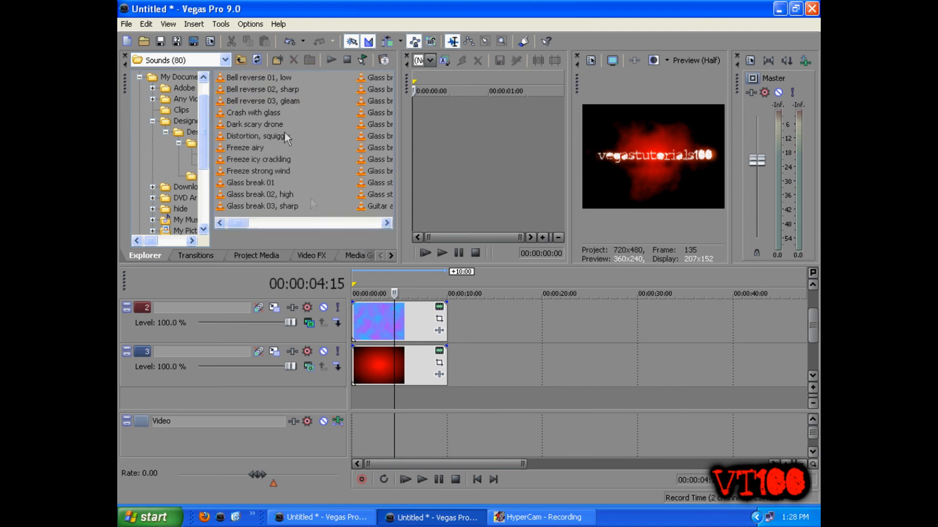
pyautogui.click(389, 222)
pyautogui.click(374, 101)
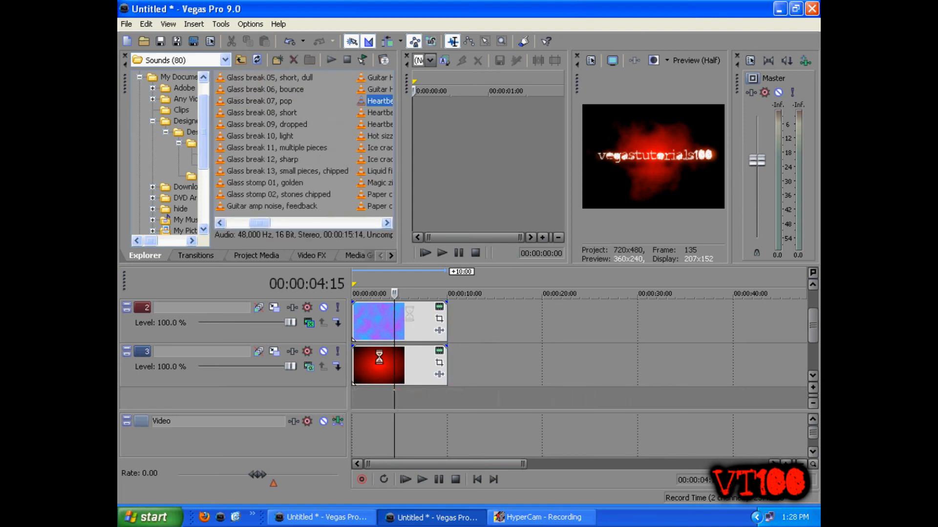
pyautogui.moveTo(497, 369); pyautogui.dragTo(447, 370)
pyautogui.scroll(3, 465, 359)
pyautogui.scroll(-3, 466, 359)
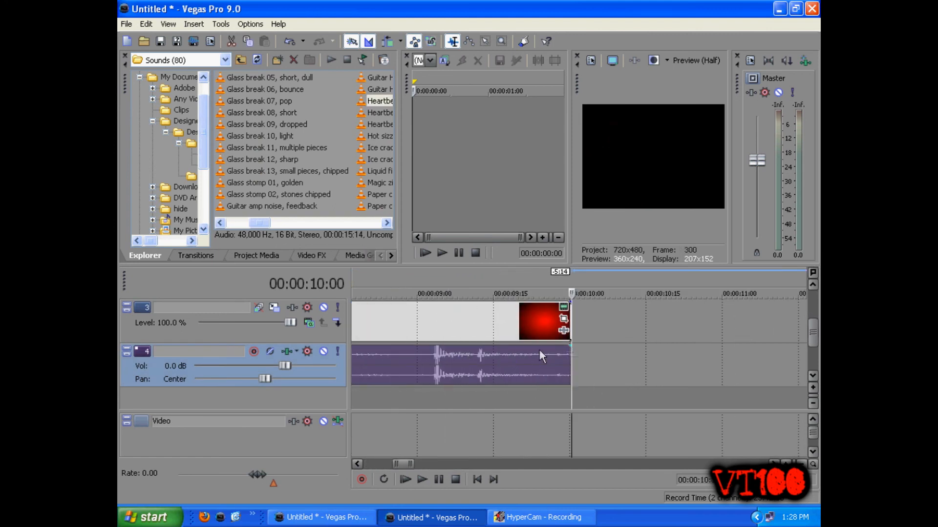
# Step: Add fade-outs of about 3 seconds to the end of the audio and background video events
pyautogui.moveTo(542, 346); pyautogui.dragTo(463, 346)
pyautogui.moveTo(812, 336); pyautogui.dragTo(812, 325)
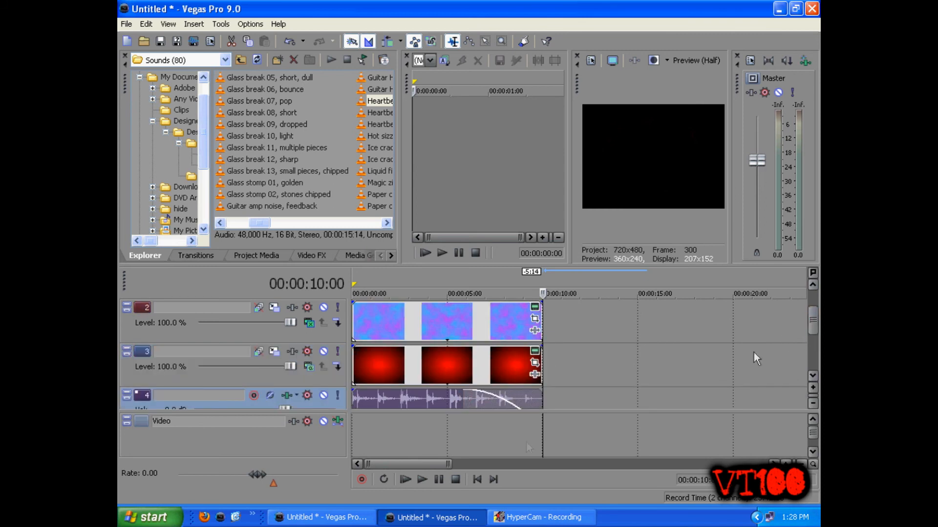
pyautogui.moveTo(463, 403); pyautogui.dragTo(490, 404)
pyautogui.moveTo(541, 347); pyautogui.dragTo(490, 348)
pyautogui.moveTo(540, 303); pyautogui.dragTo(490, 304)
pyautogui.moveTo(813, 320); pyautogui.dragTo(811, 298)
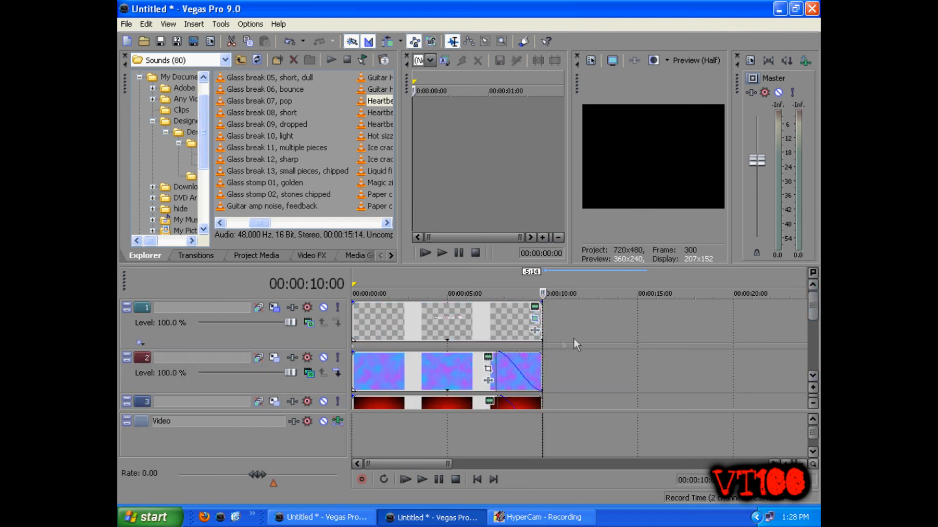
# Step: Play the finished project to preview it
pyautogui.click(412, 481)
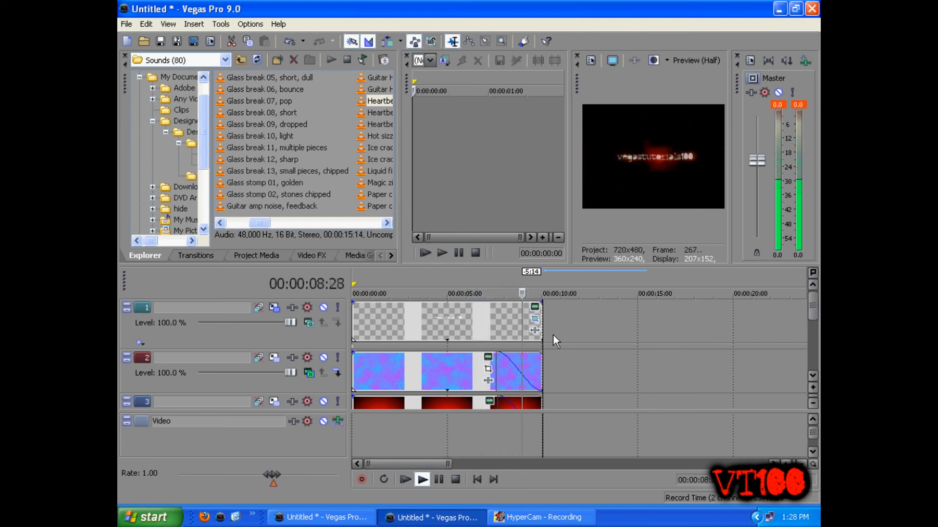
pyautogui.click(440, 482)
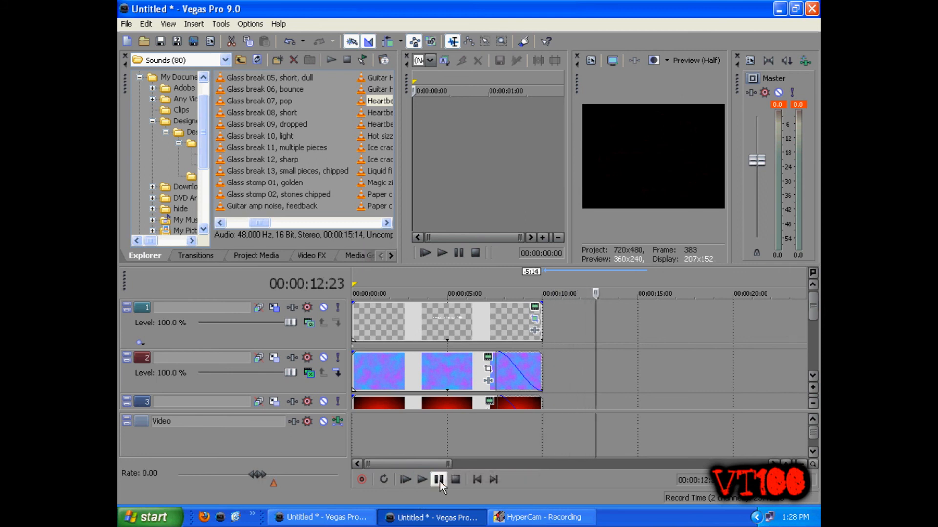